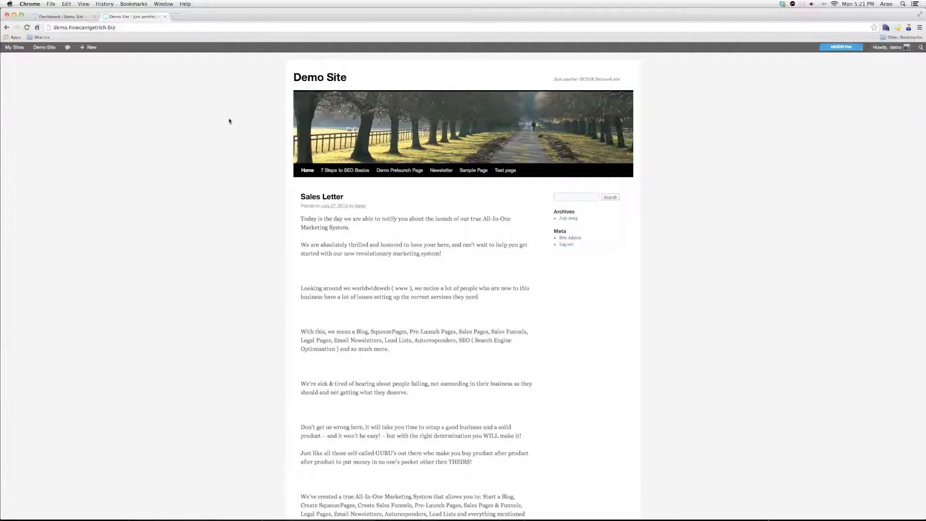
# From the admin dashboard, open the Plugins page listing Google Analytics, HCIGR.BIZ systems and WooCommerce
pyautogui.click(63, 16)
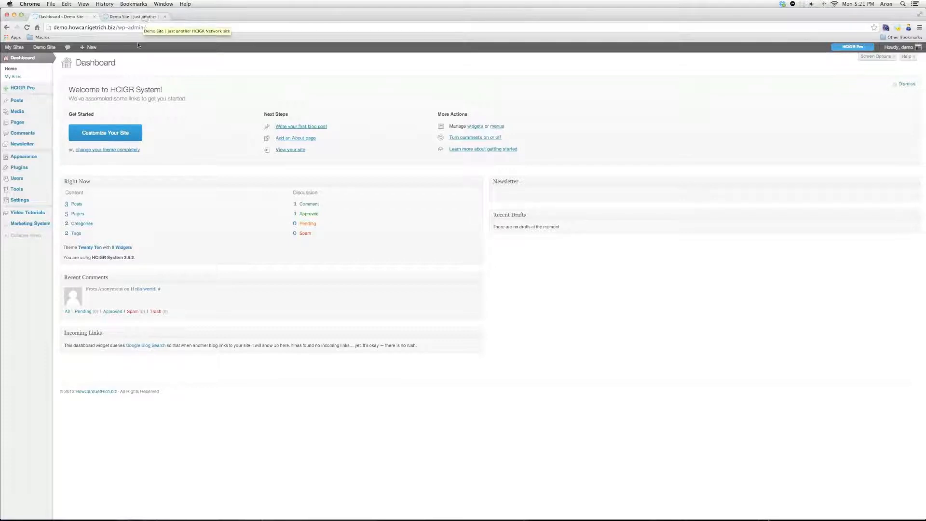
pyautogui.click(131, 17)
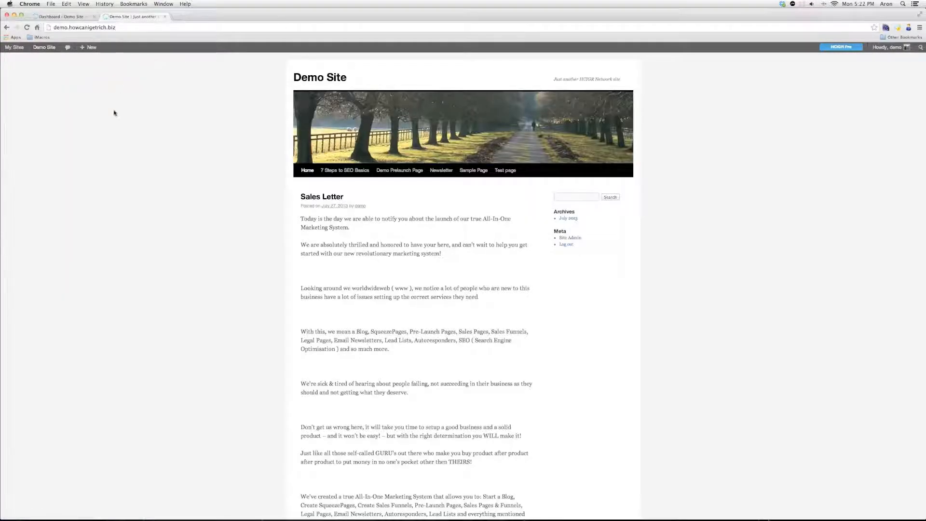
pyautogui.click(63, 16)
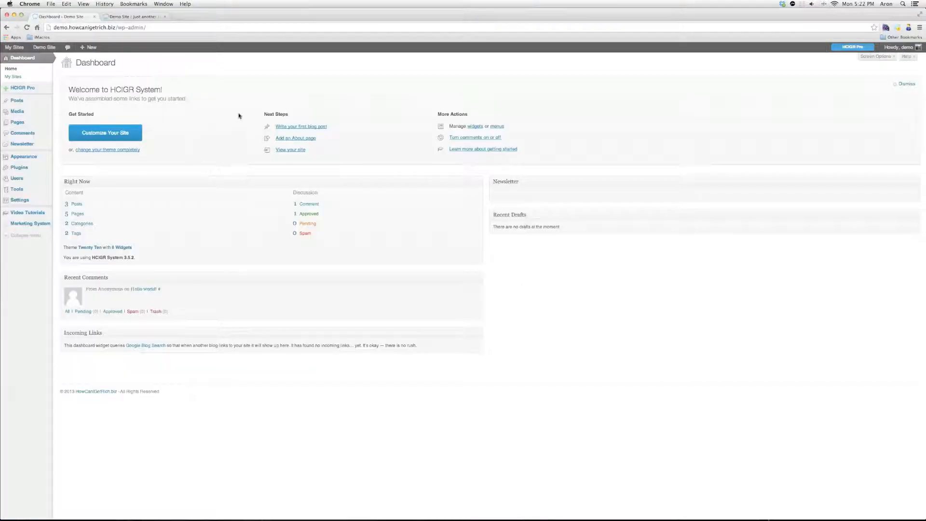
pyautogui.click(14, 168)
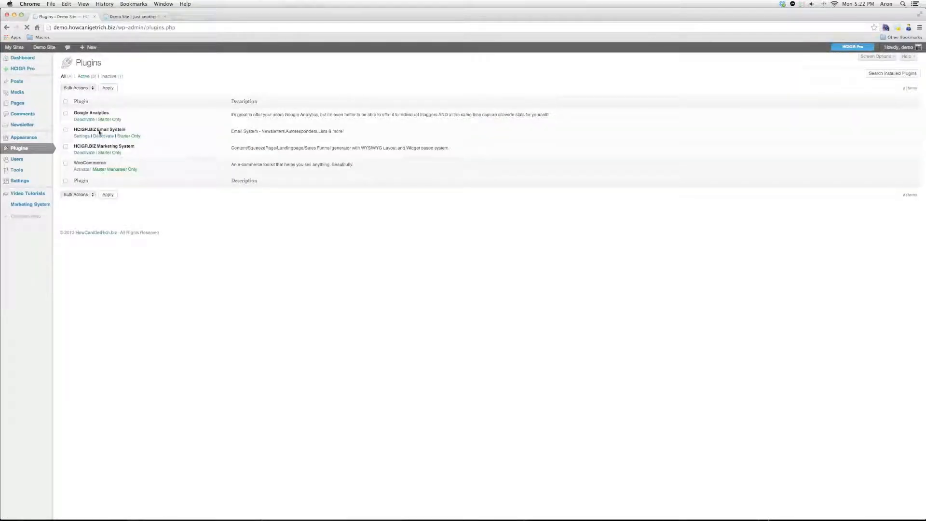
# Bulk-activate the HCIGR.BIZ Email and Marketing System plugins, then view the Video Tutorials page
pyautogui.click(65, 130)
pyautogui.click(65, 146)
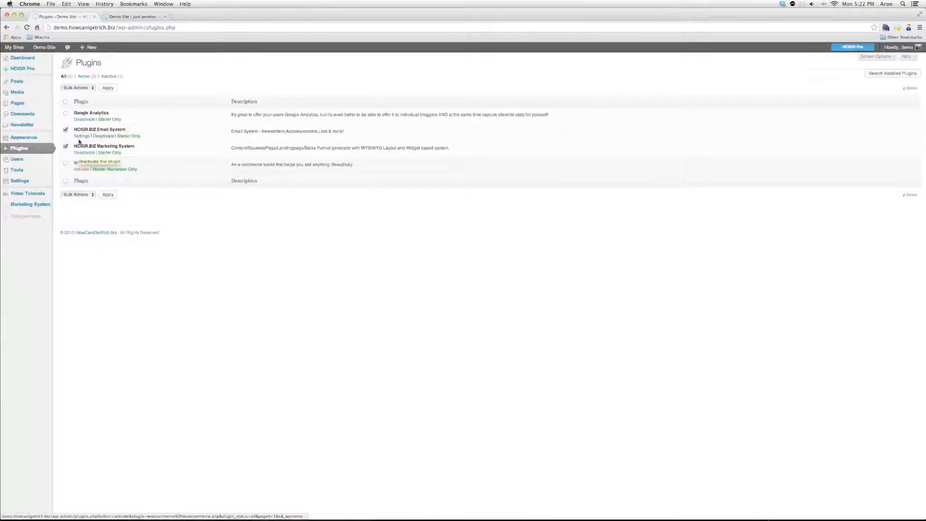
pyautogui.click(88, 90)
pyautogui.click(87, 95)
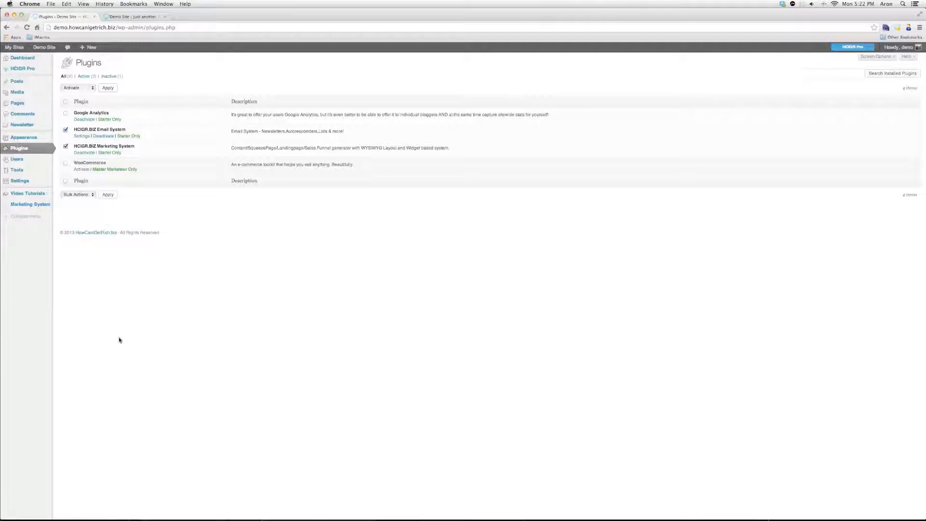
pyautogui.click(33, 196)
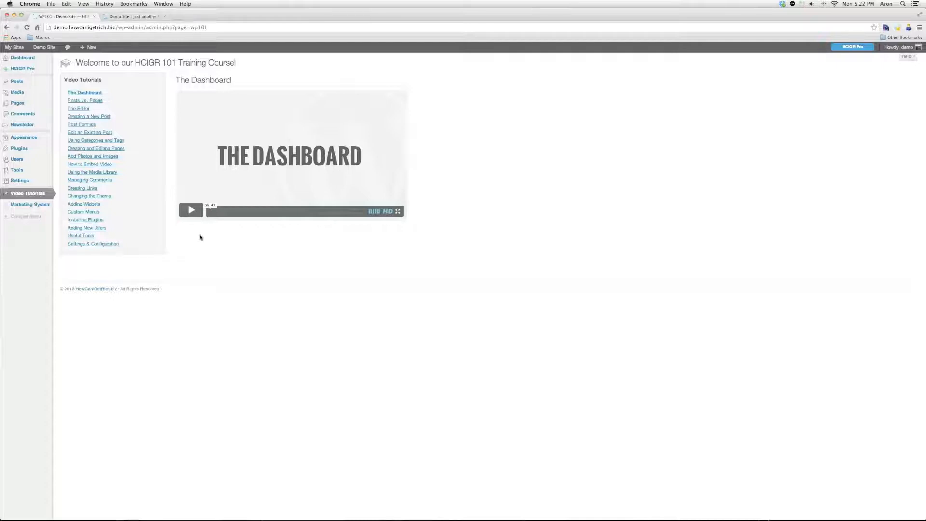
# Start a new campaign from the Newsletter All Campaigns list
pyautogui.moveTo(37, 130)
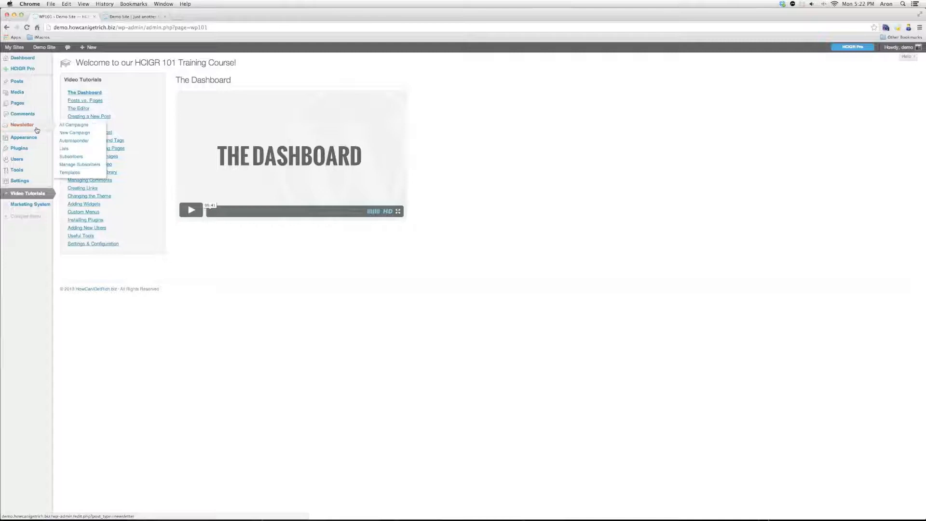
pyautogui.click(37, 129)
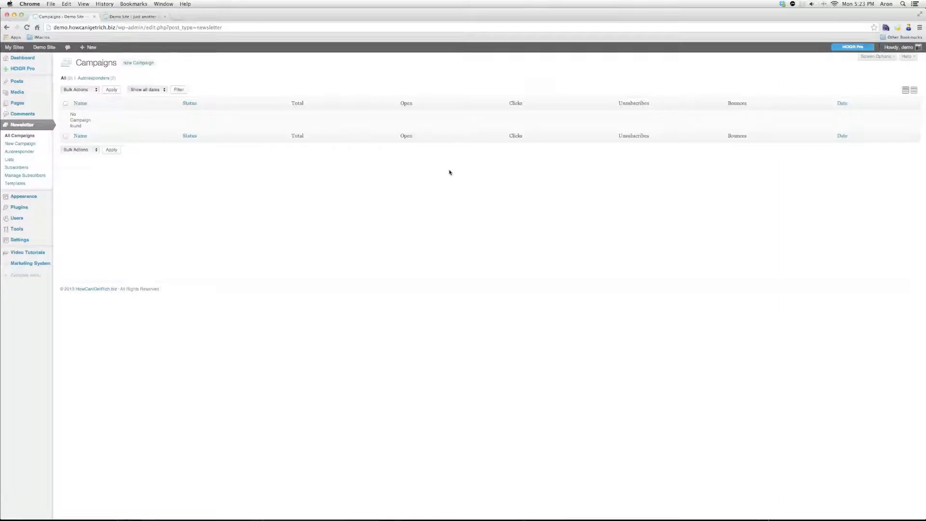
pyautogui.click(144, 63)
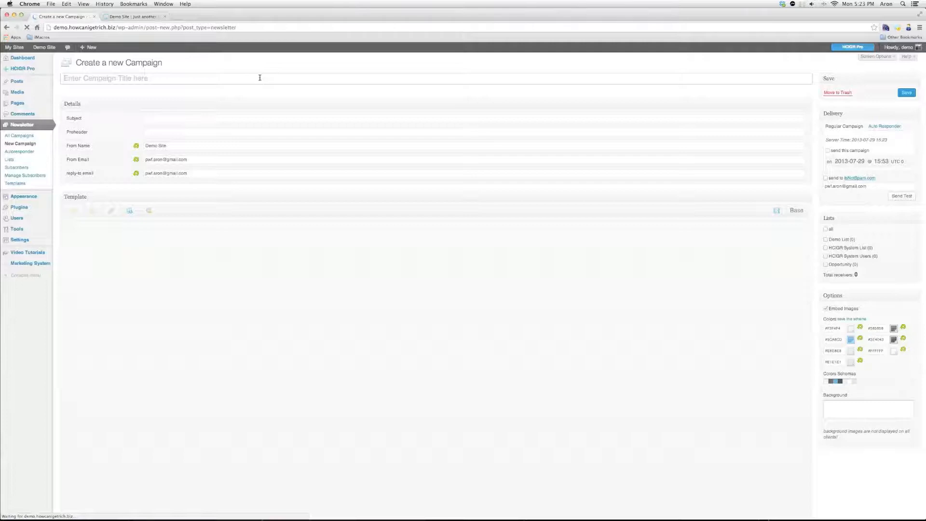
# Enter 'Test Campaign' as the campaign title and subject
pyautogui.click(259, 78)
pyautogui.write('Test Campaign')
pyautogui.click(251, 117)
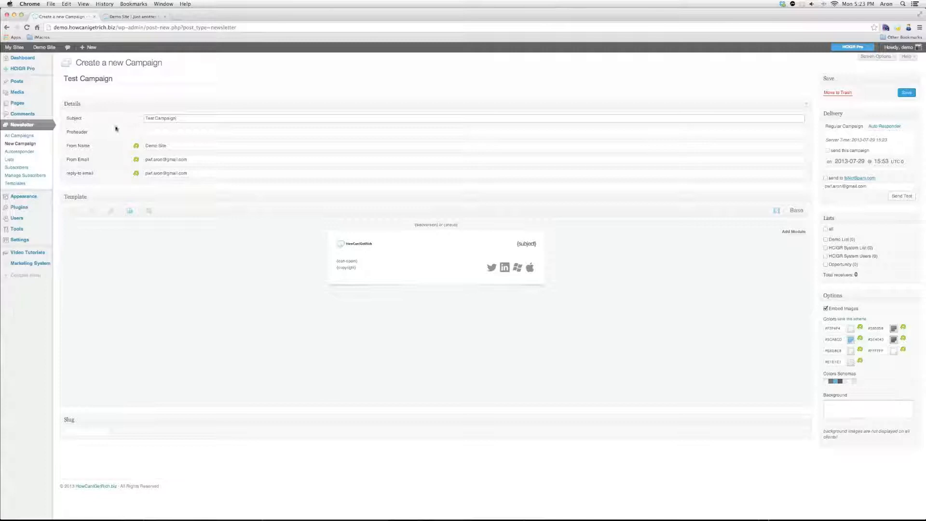
pyautogui.click(156, 132)
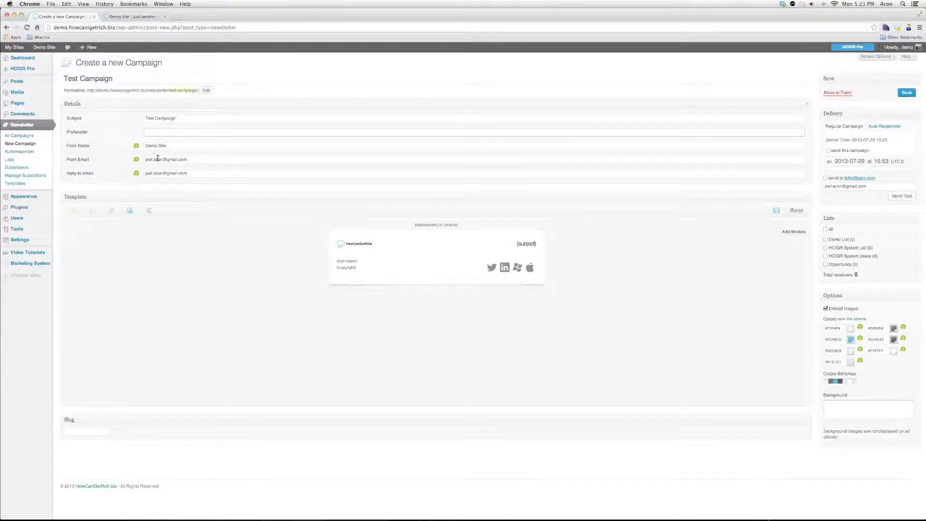
# Add a full-size image module and insert the dark cover image into the template
pyautogui.moveTo(309, 233)
pyautogui.scroll(-1, 337, 264)
pyautogui.scroll(-2, 585, 265)
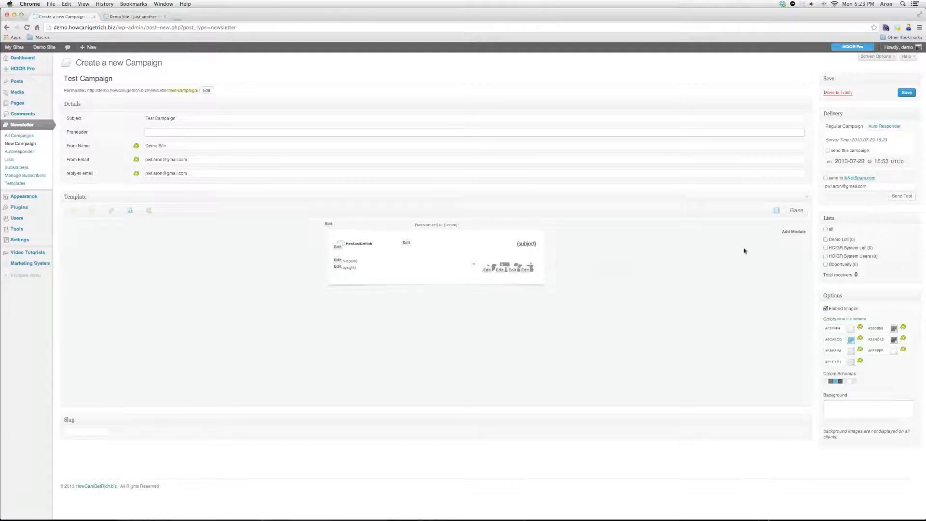
pyautogui.click(794, 233)
pyautogui.click(784, 231)
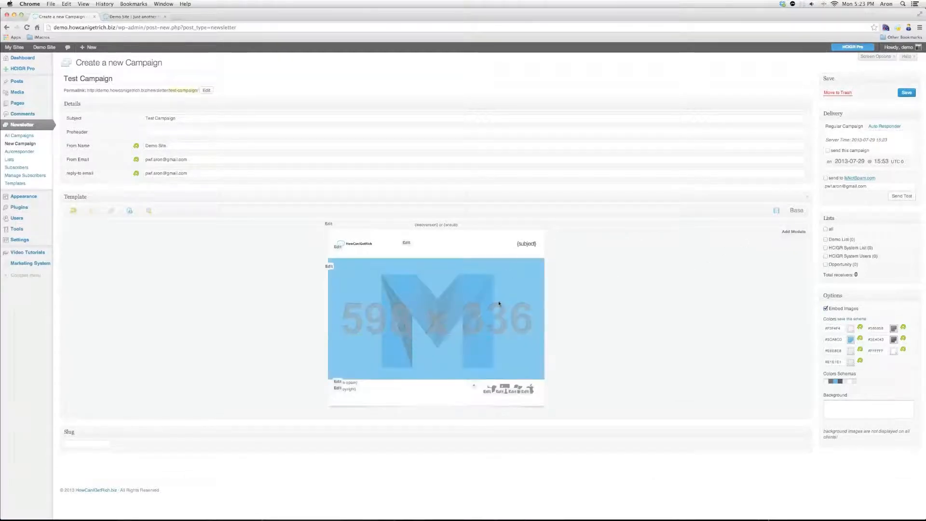
pyautogui.click(329, 267)
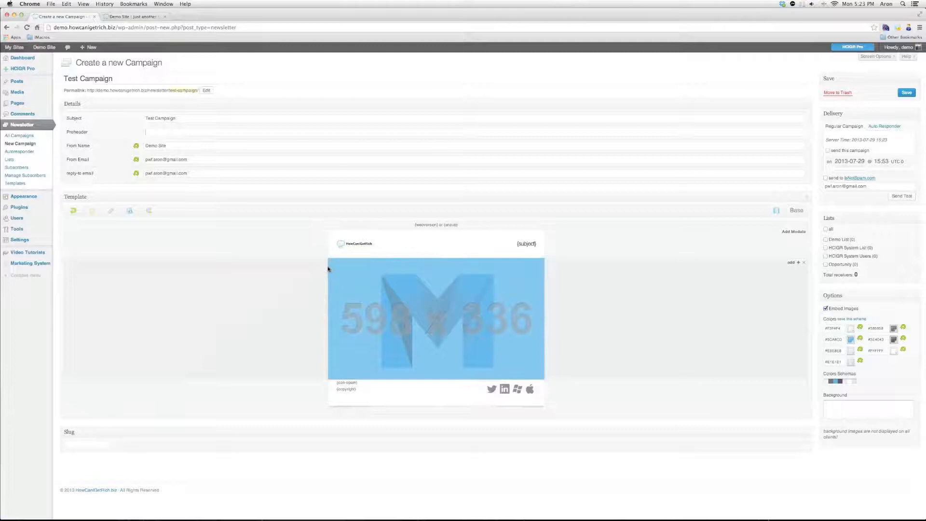
pyautogui.click(314, 268)
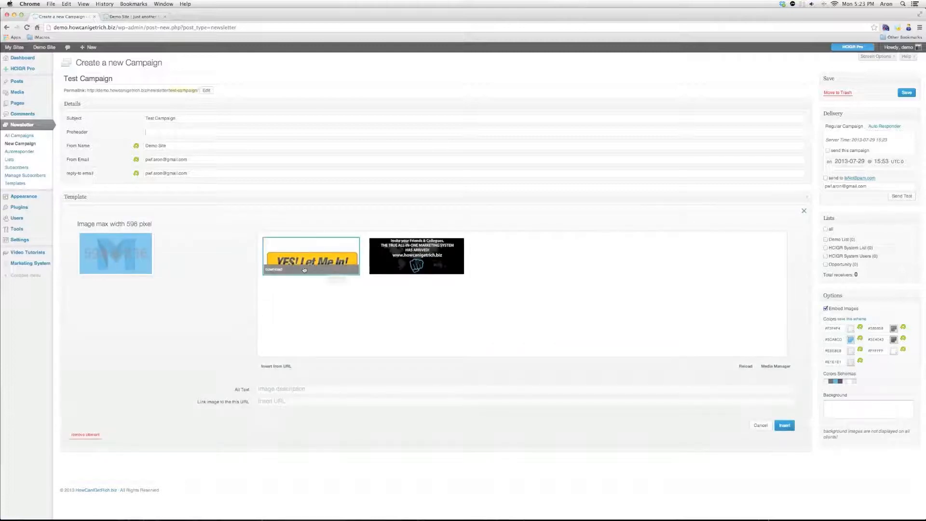
pyautogui.click(417, 249)
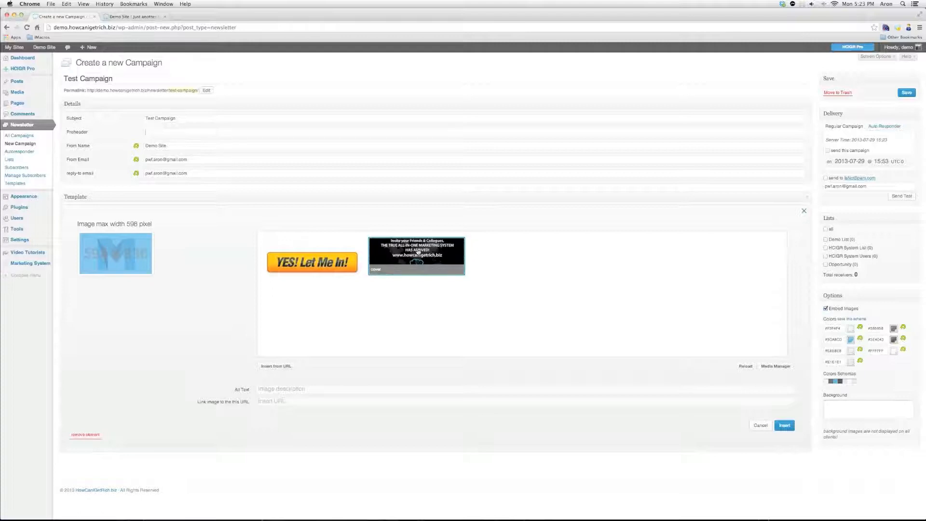
pyautogui.click(417, 251)
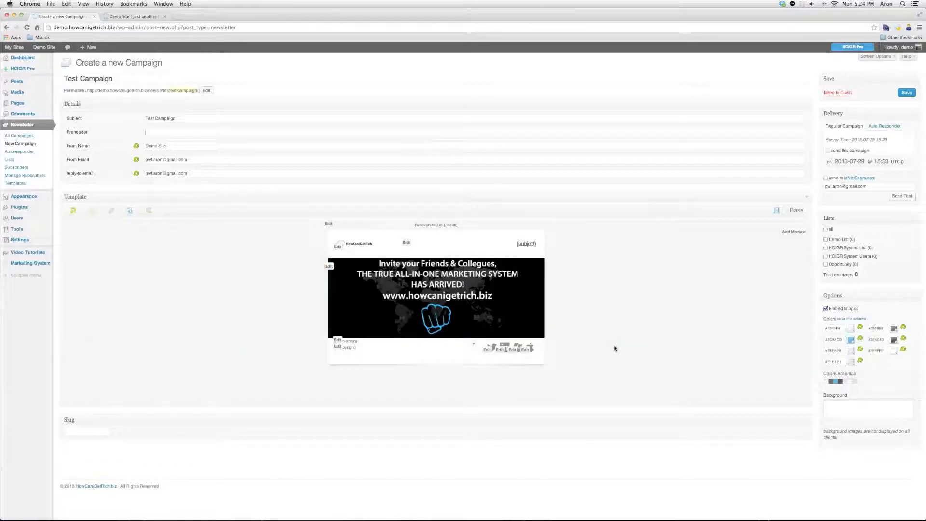
# Add a headline-and-text module headed 'This is an awesome headline!' and remove its read more button
pyautogui.click(793, 232)
pyautogui.click(778, 279)
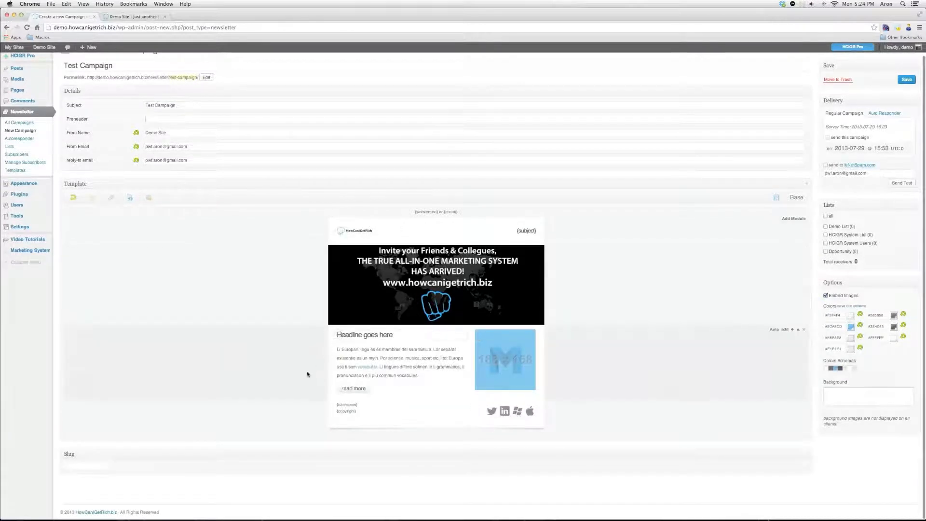
pyautogui.click(295, 359)
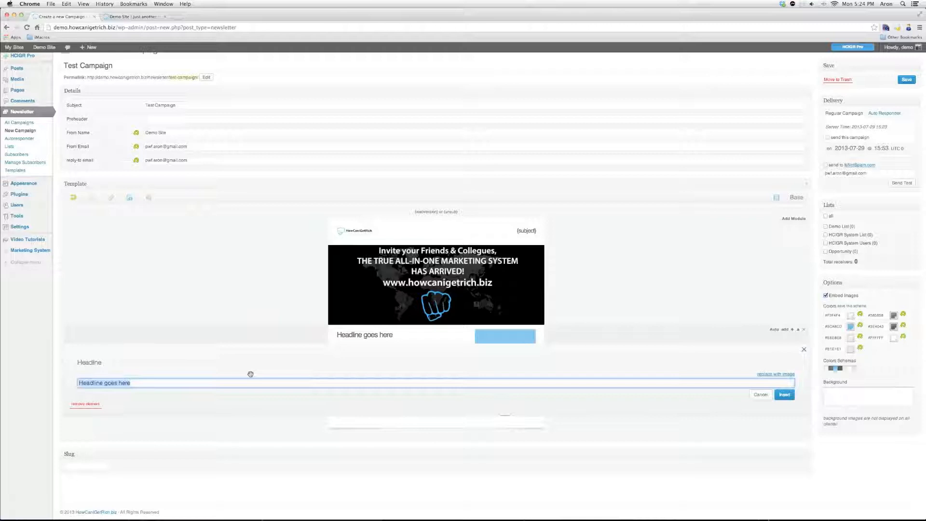
pyautogui.write('This is an a')
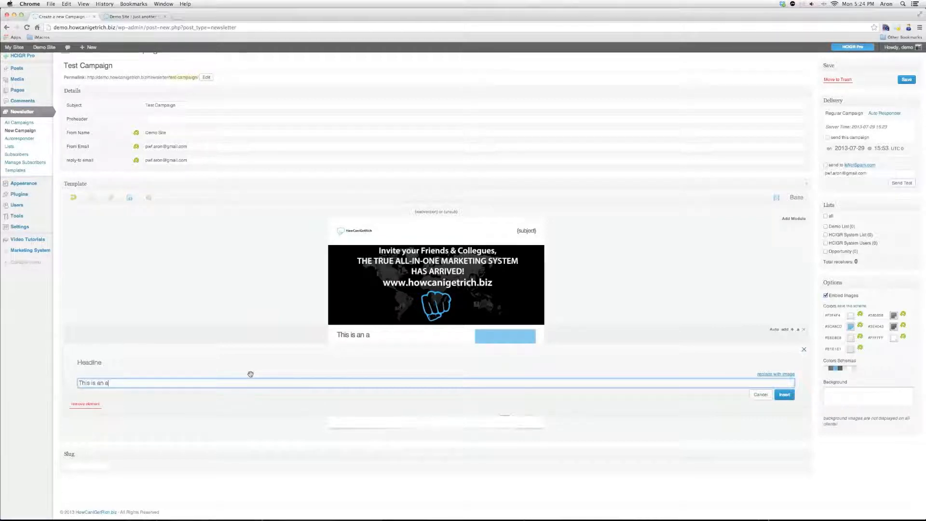
pyautogui.write('wesome headline')
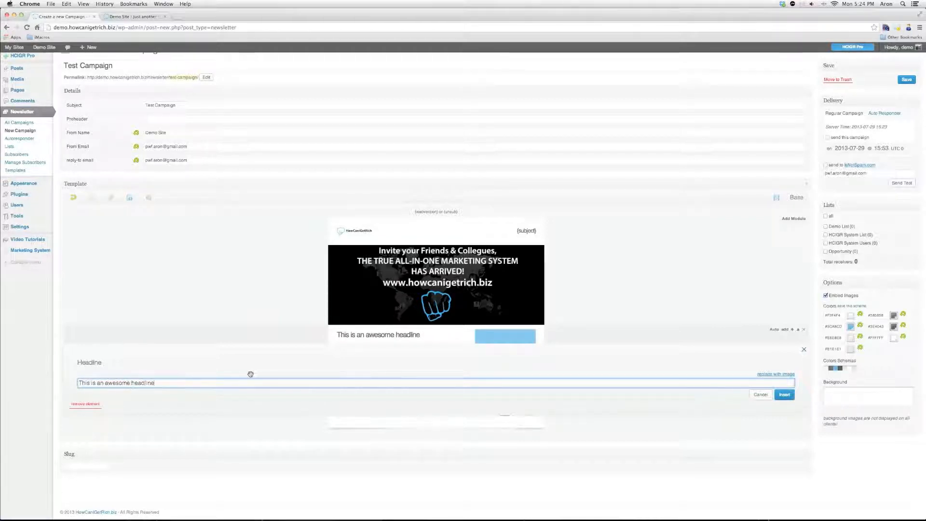
pyautogui.write('!')
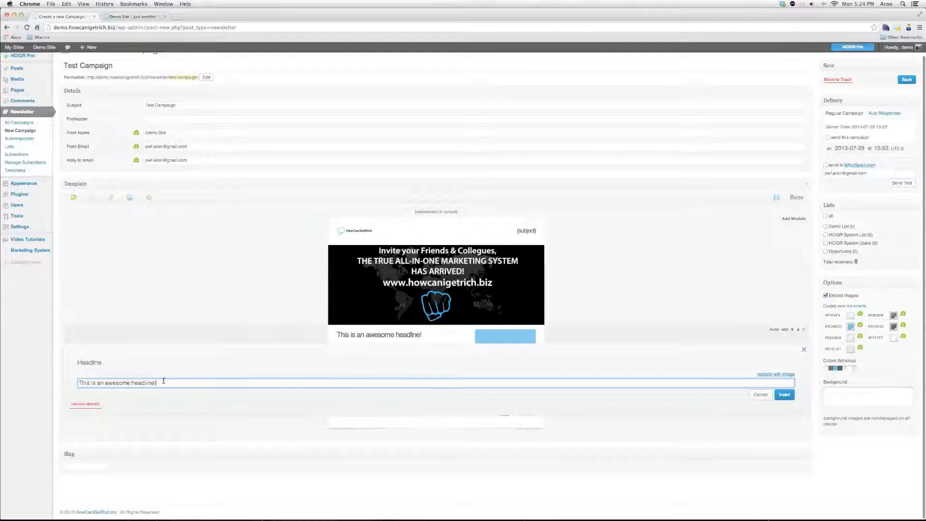
pyautogui.click(783, 396)
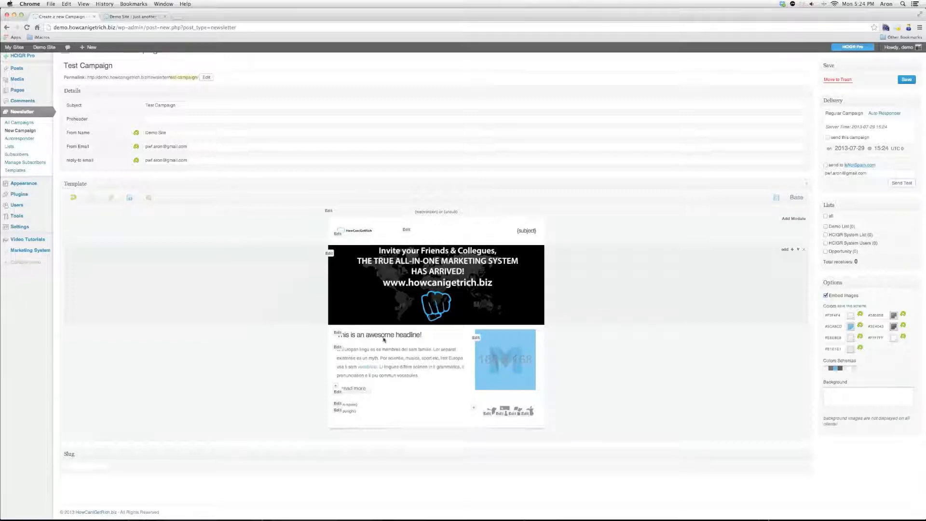
pyautogui.click(341, 395)
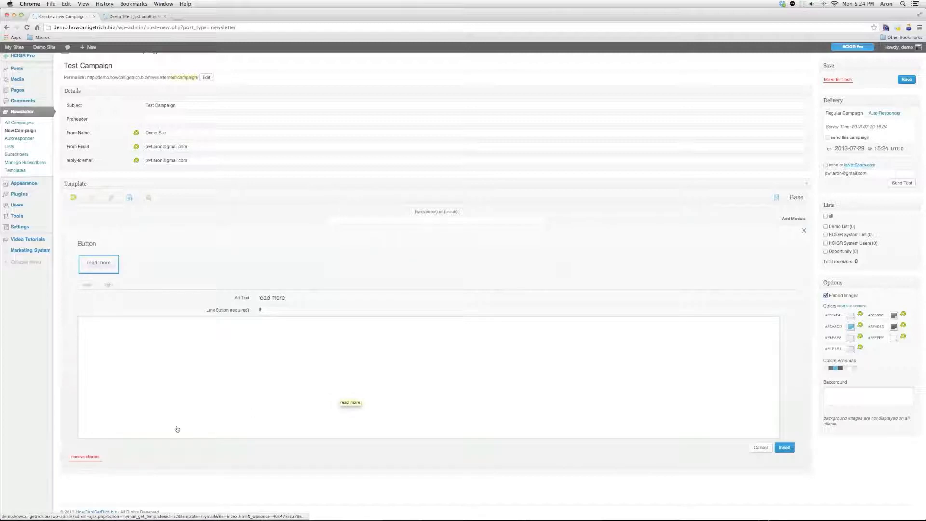
pyautogui.click(95, 461)
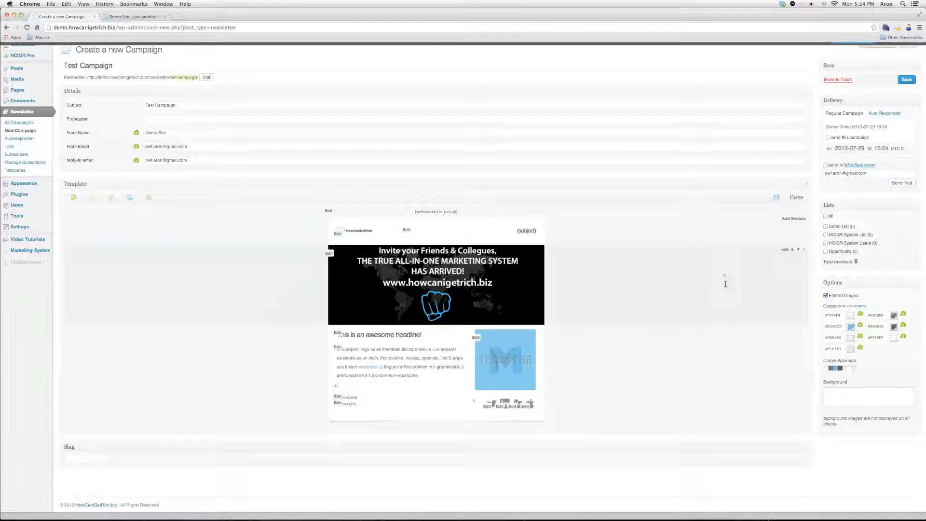
# Move the banner image below the headline module
pyautogui.scroll(1, 719, 289)
pyautogui.scroll(1, 593, 274)
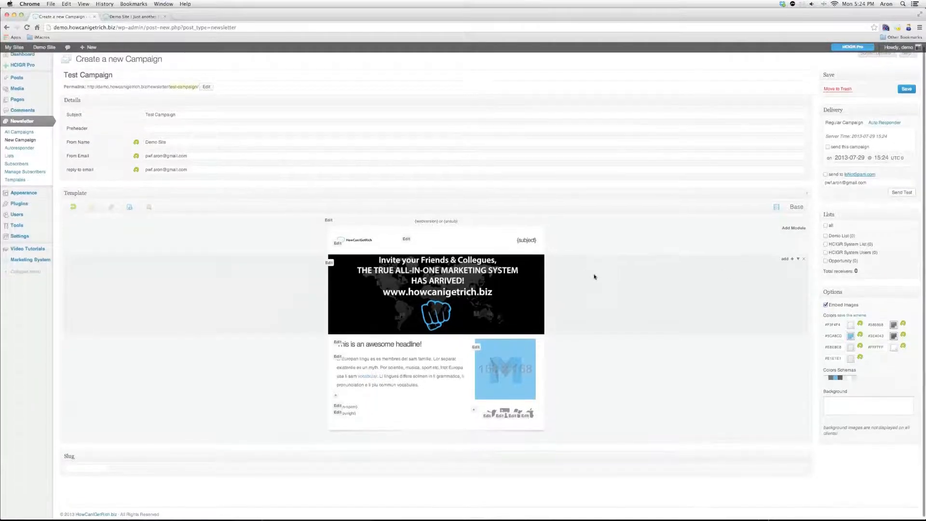
pyautogui.click(798, 261)
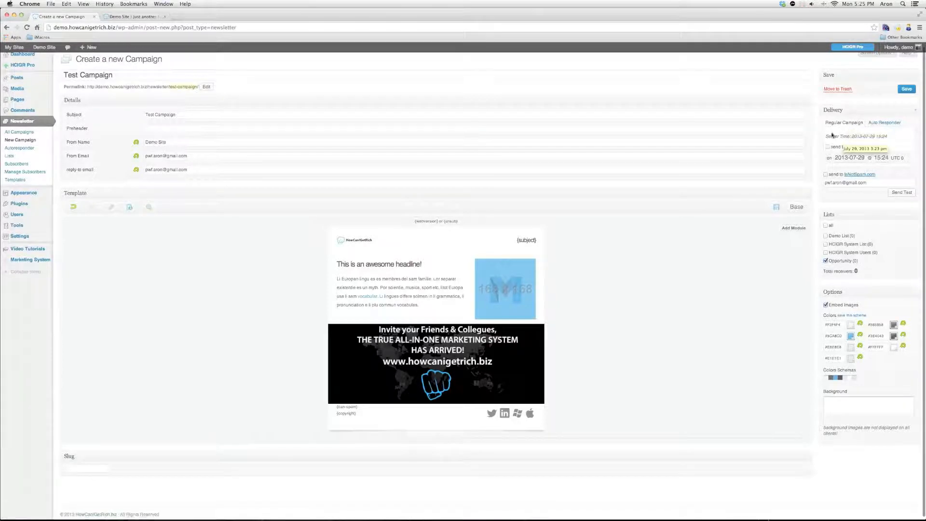
# Try a scheduled send time of 28, then switch delivery to Auto Responder mode
pyautogui.click(828, 146)
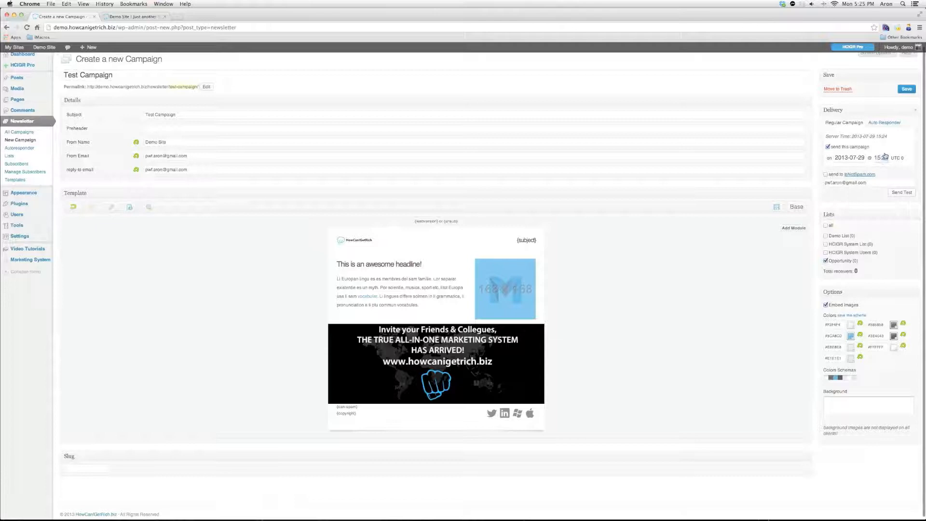
pyautogui.write('28')
pyautogui.click(839, 146)
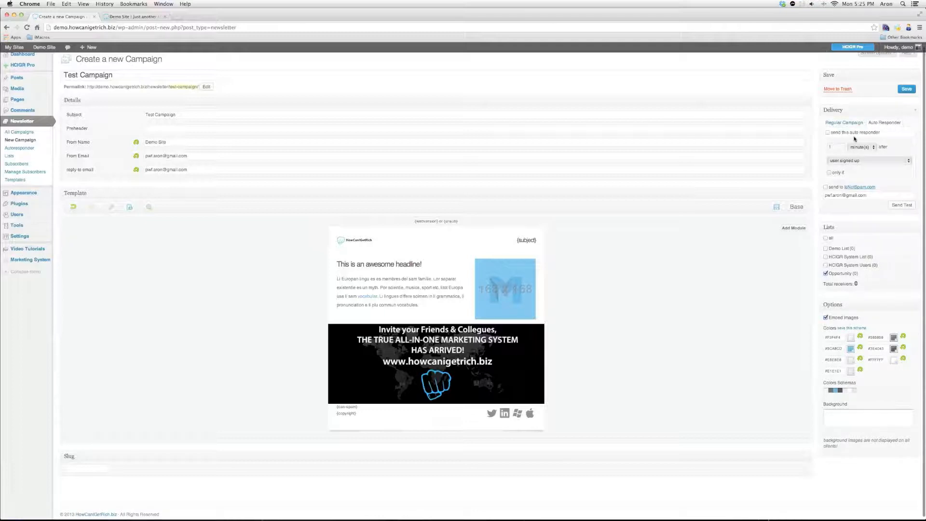
# Enable the auto responder to send 2 days after the user signs up
pyautogui.click(827, 132)
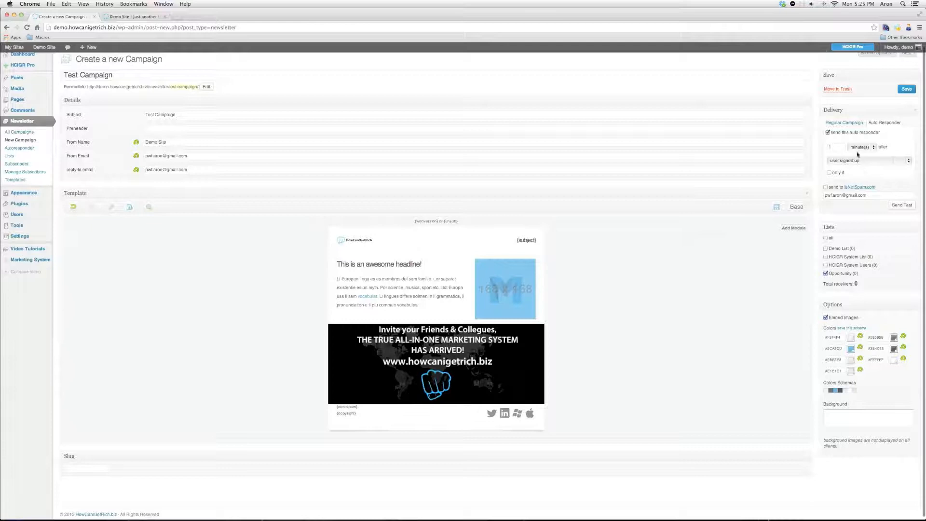
pyautogui.click(837, 147)
pyautogui.click(854, 147)
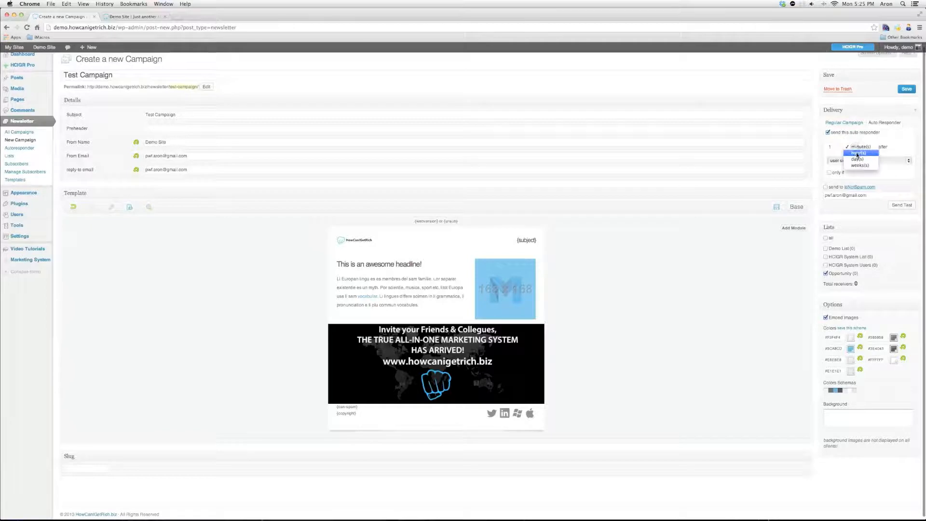
pyautogui.click(856, 159)
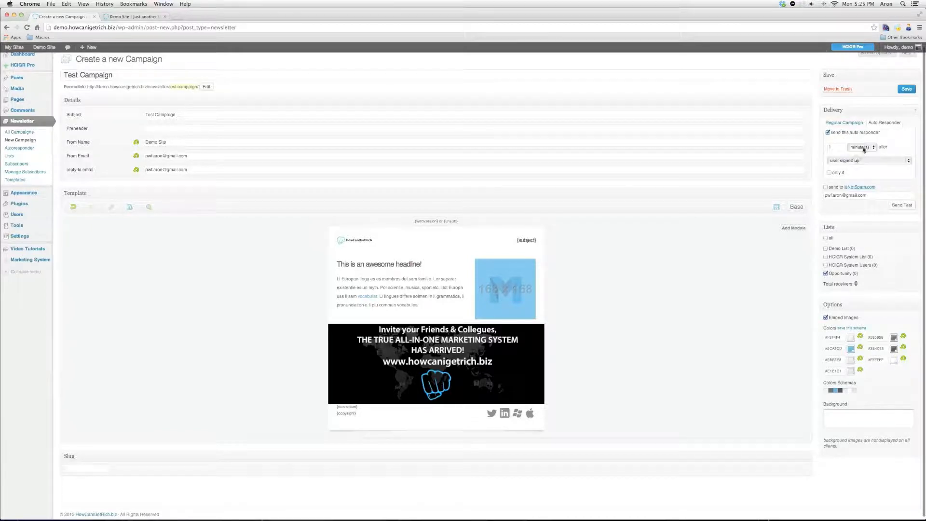
pyautogui.doubleClick(835, 149)
pyautogui.write('2')
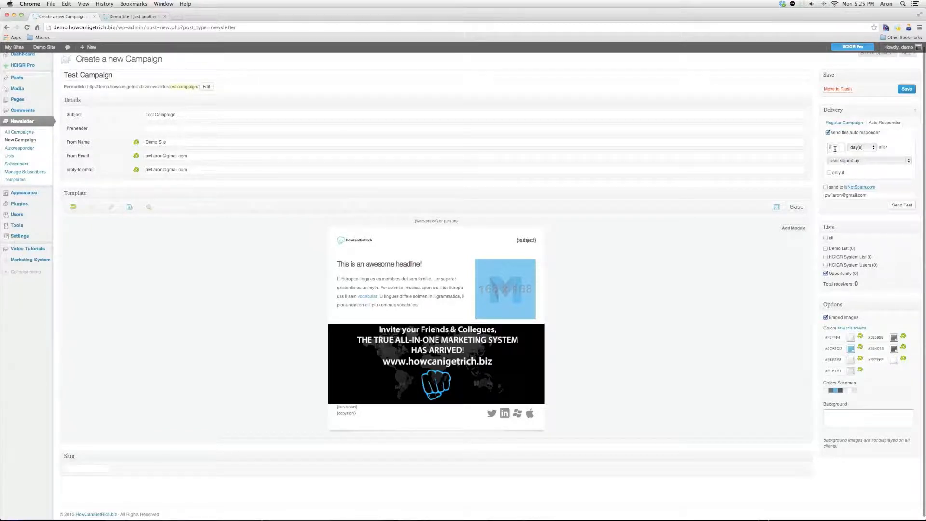
pyautogui.click(832, 162)
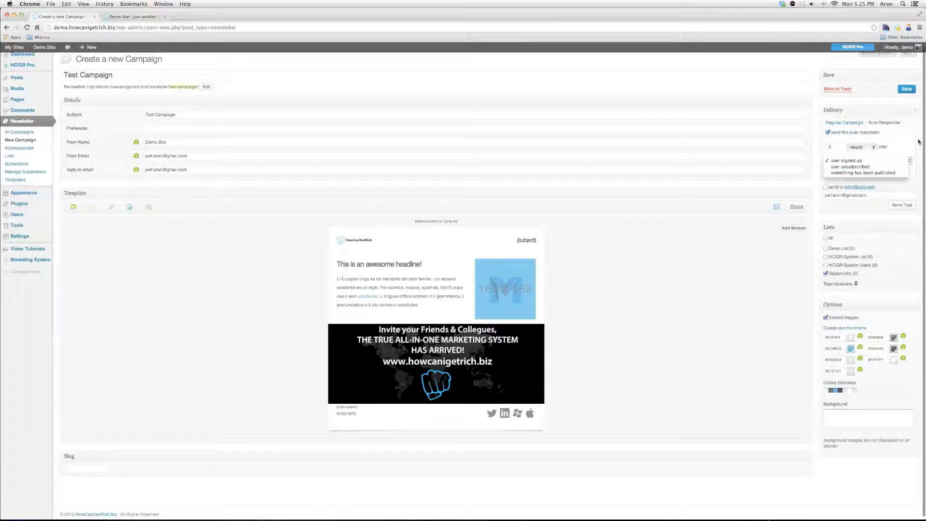
pyautogui.click(894, 144)
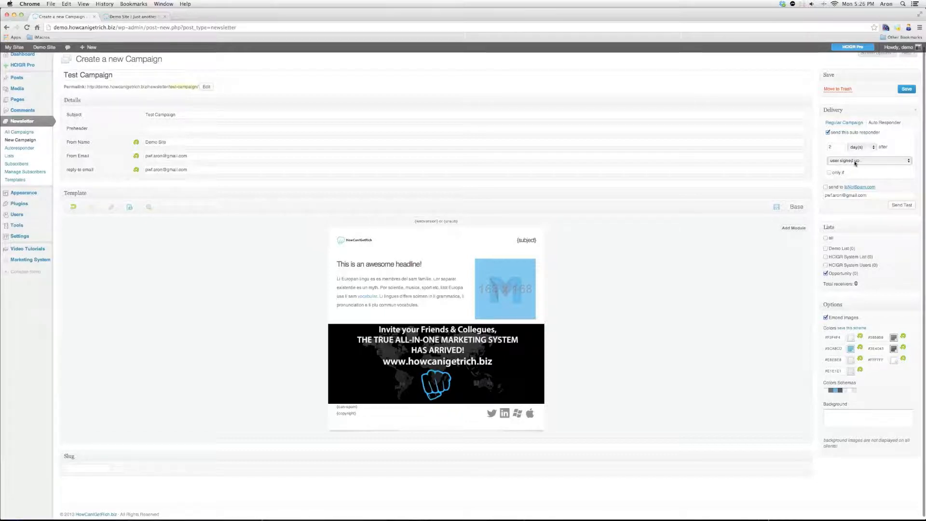
# Save and publish Test Campaign, then view its newsletter page in a new tab
pyautogui.click(906, 89)
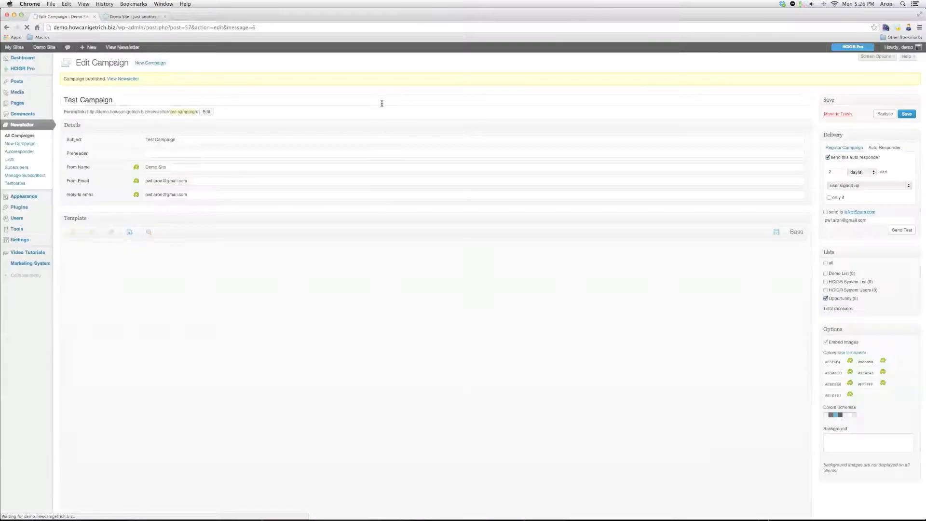
pyautogui.rightClick(125, 80)
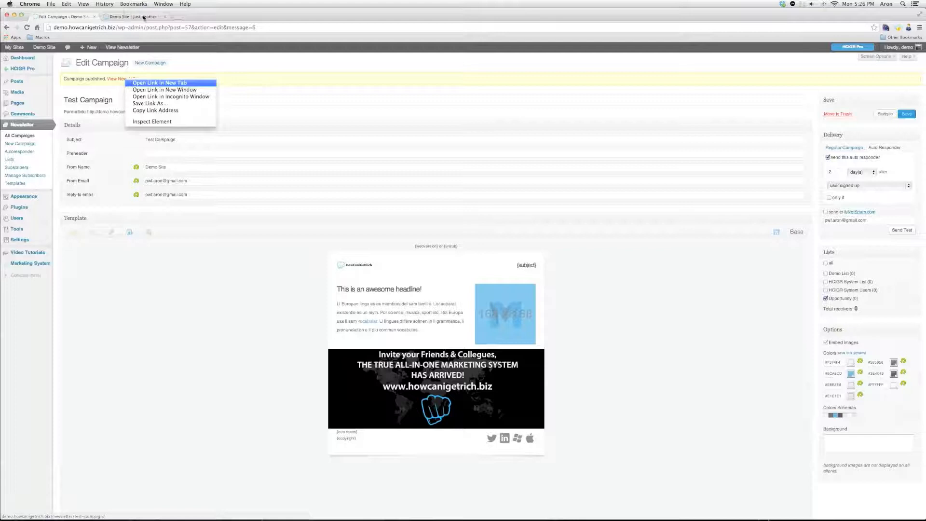
pyautogui.click(143, 83)
pyautogui.click(124, 17)
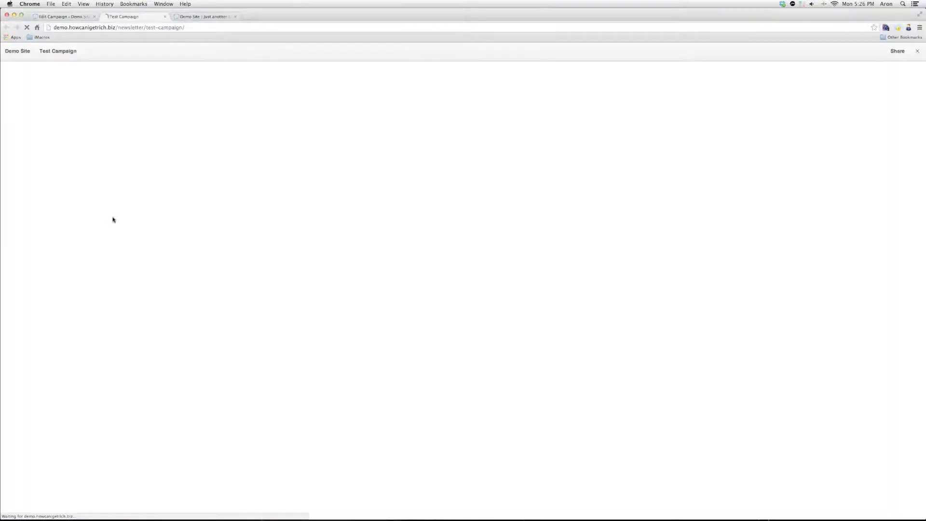
# Check the newsletter's URL and email and link share options, then close the preview tab
pyautogui.click(162, 28)
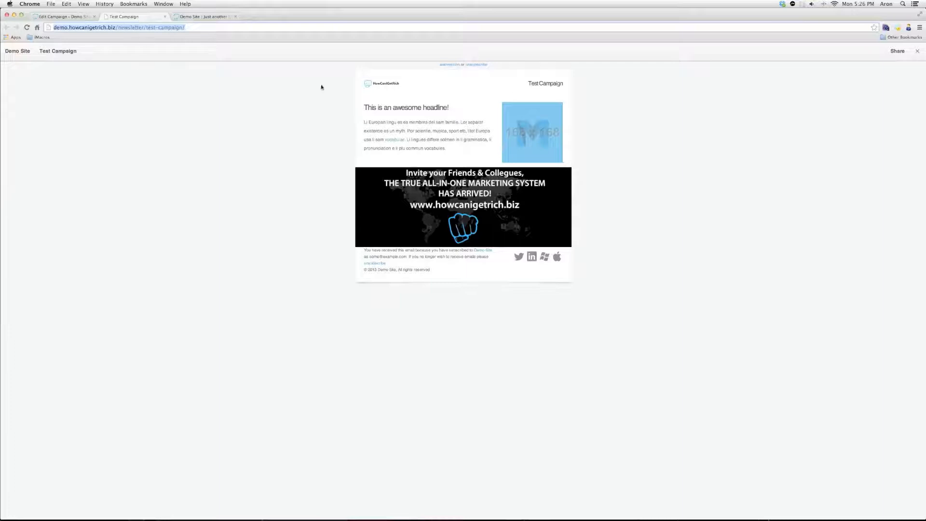
pyautogui.click(897, 51)
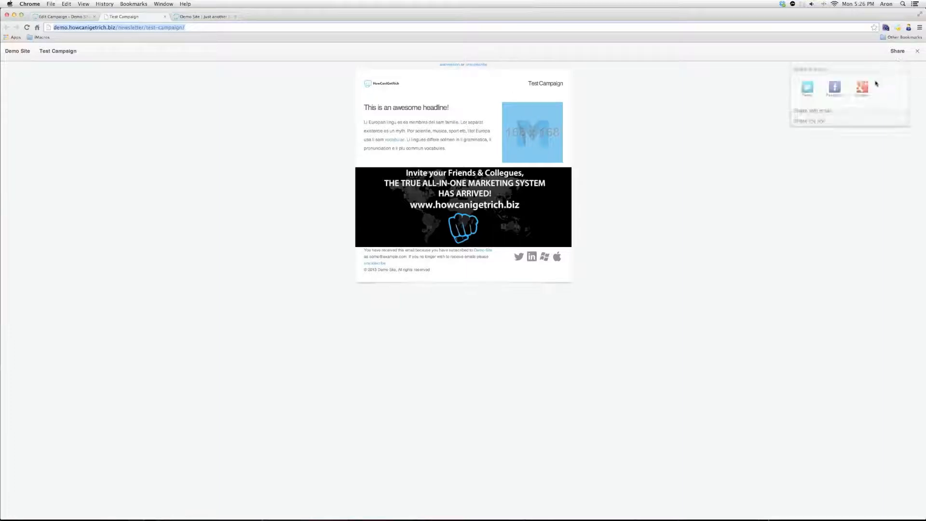
pyautogui.click(815, 111)
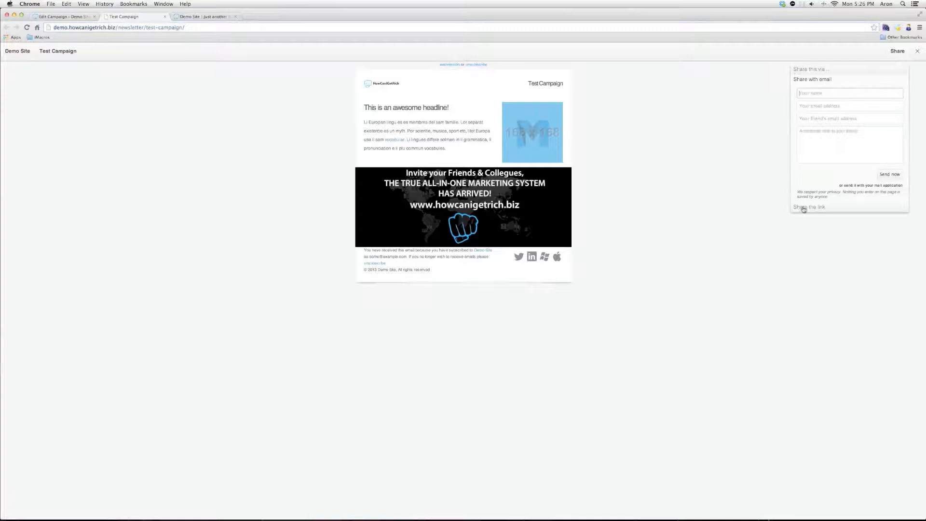
pyautogui.click(803, 208)
pyautogui.click(800, 69)
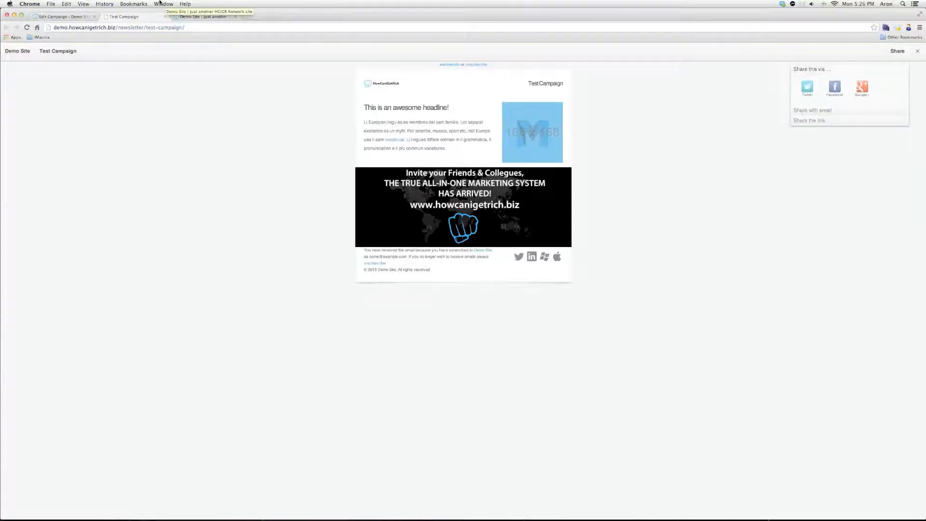
pyautogui.click(164, 16)
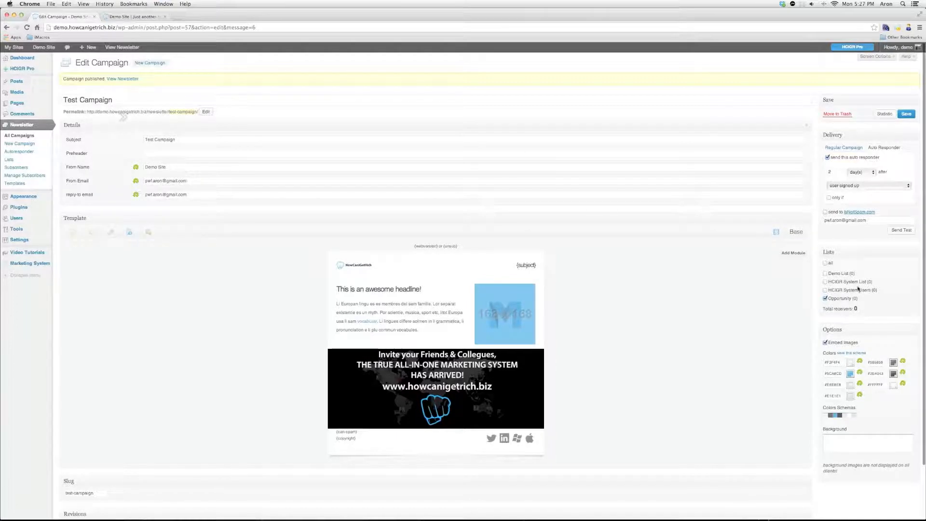
# Open the Newsletter Lists page and try, then cancel, Quick Edit on Demo List
pyautogui.click(16, 160)
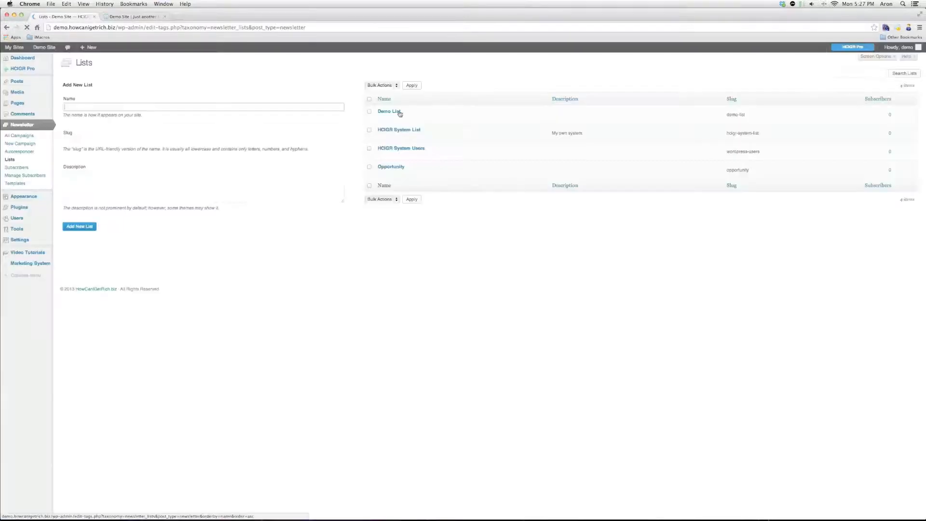
pyautogui.moveTo(382, 117)
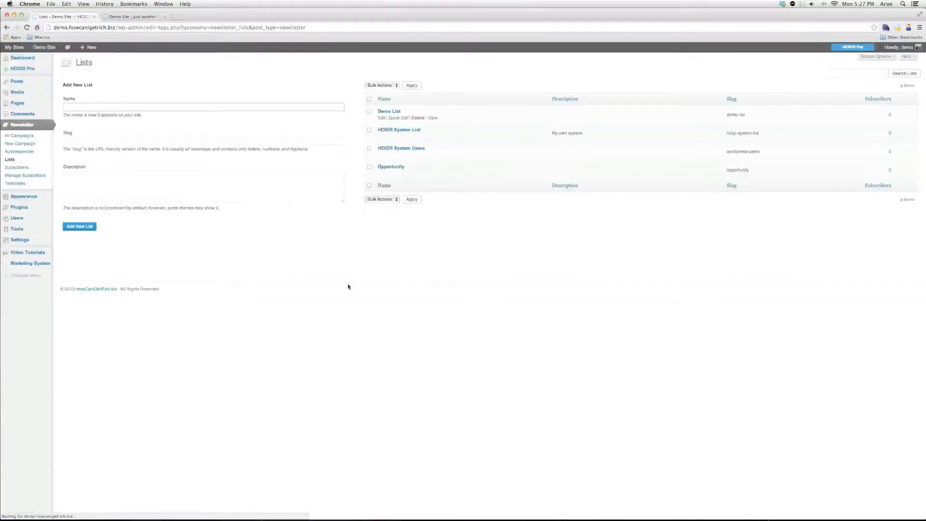
pyautogui.click(398, 119)
pyautogui.click(390, 147)
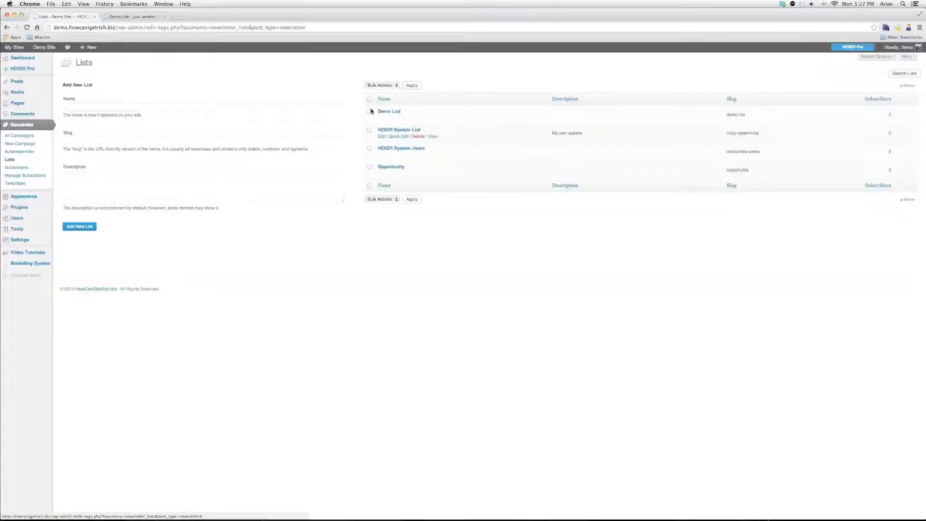
pyautogui.moveTo(398, 169)
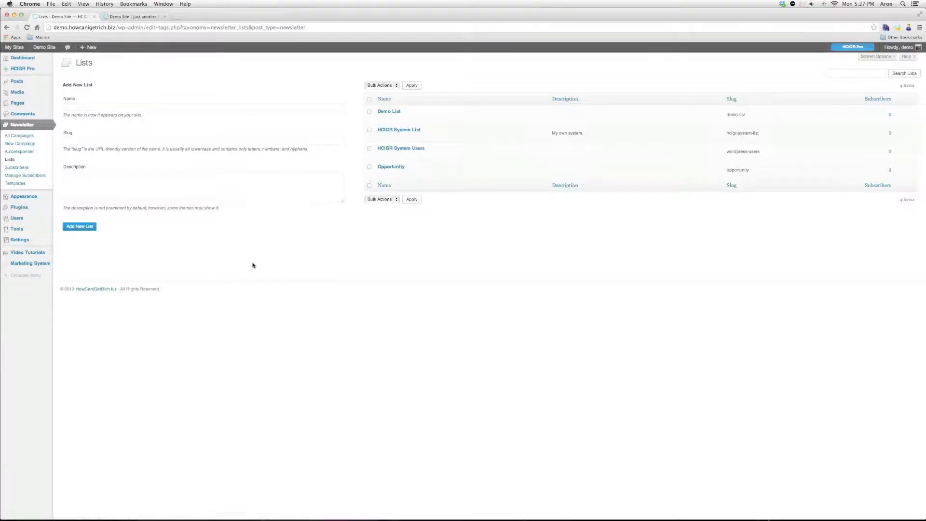
pyautogui.moveTo(45, 242)
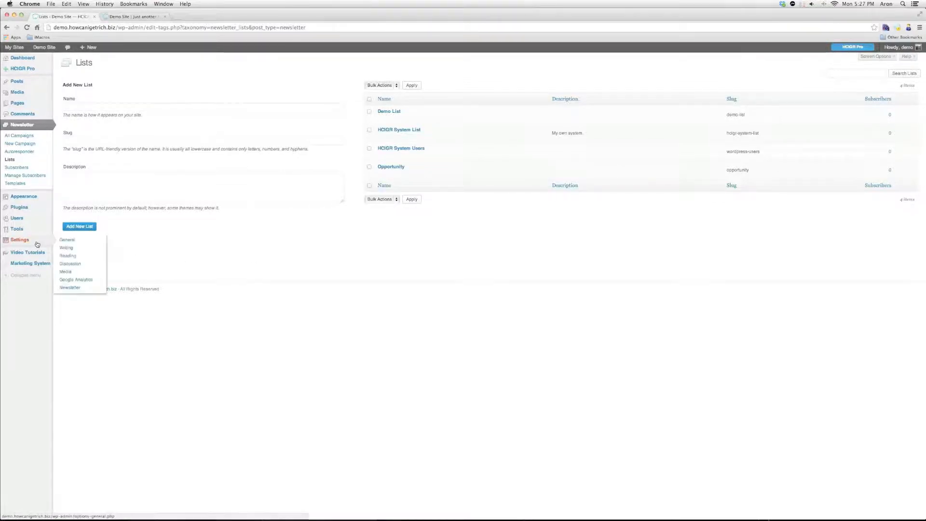
# In the Newsletter Forms settings, add a second signup form and name it Opportunity
pyautogui.click(73, 288)
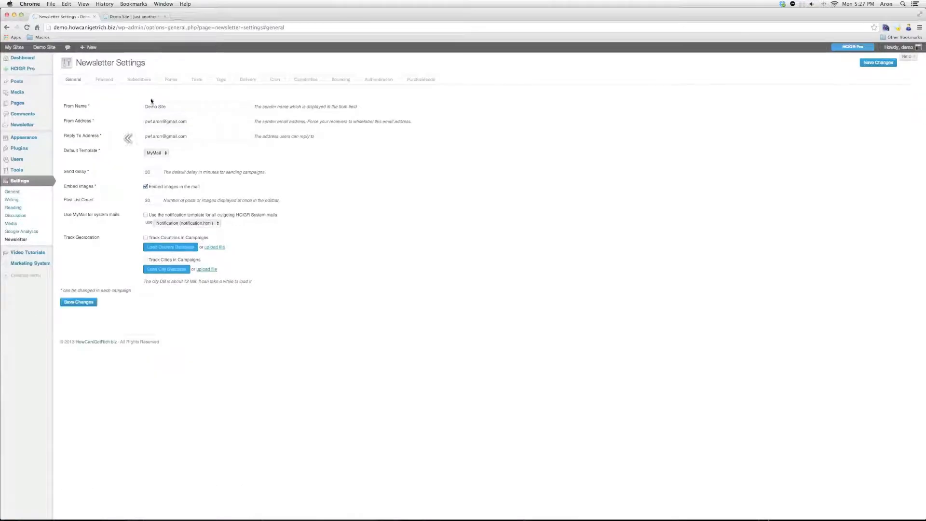
pyautogui.click(178, 83)
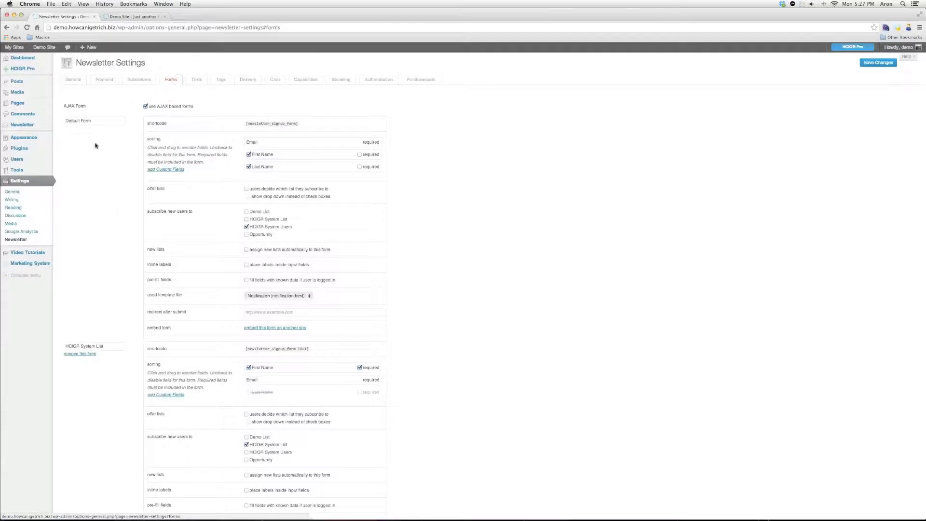
pyautogui.scroll(-5, 102, 164)
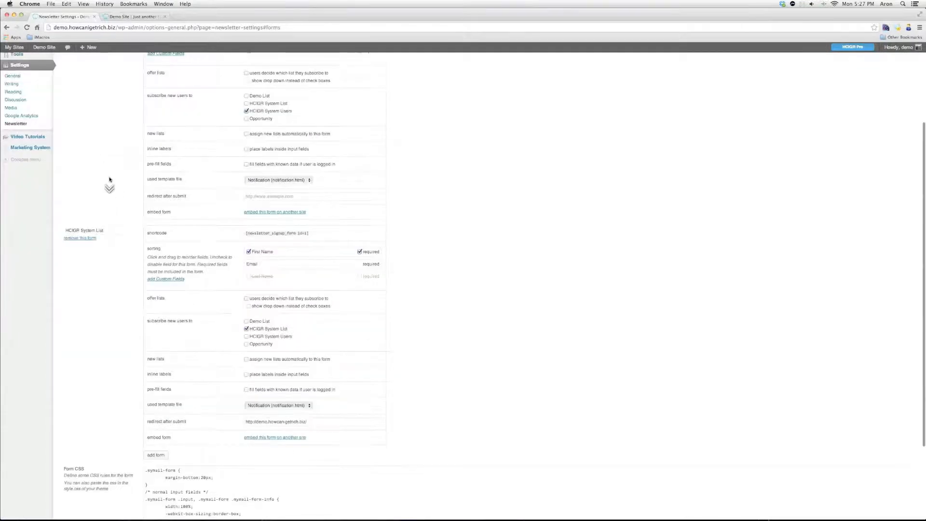
pyautogui.scroll(-5, 109, 180)
pyautogui.click(151, 351)
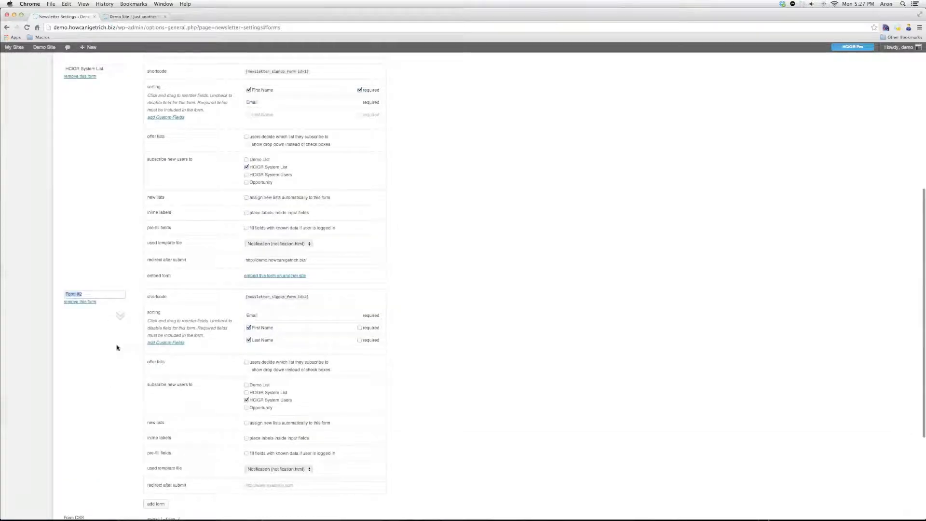
pyautogui.write('Opportunity')
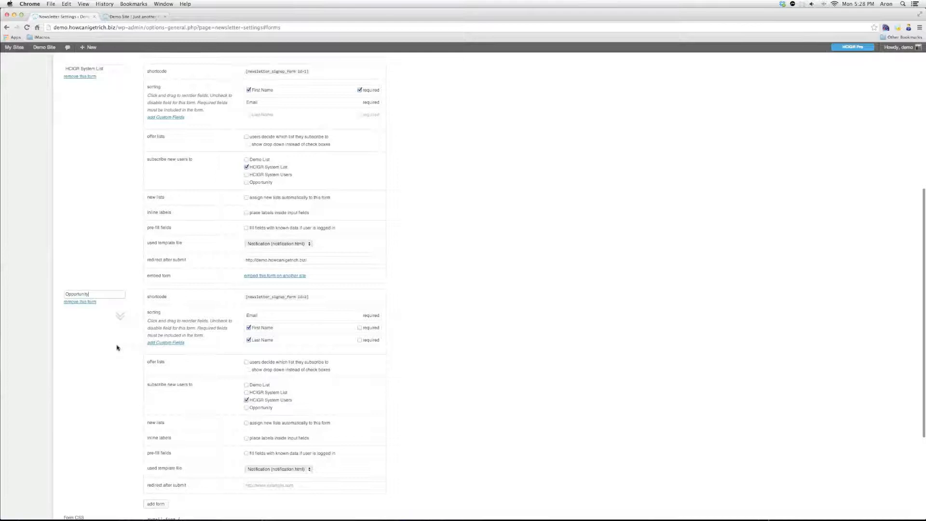
pyautogui.scroll(-2, 116, 348)
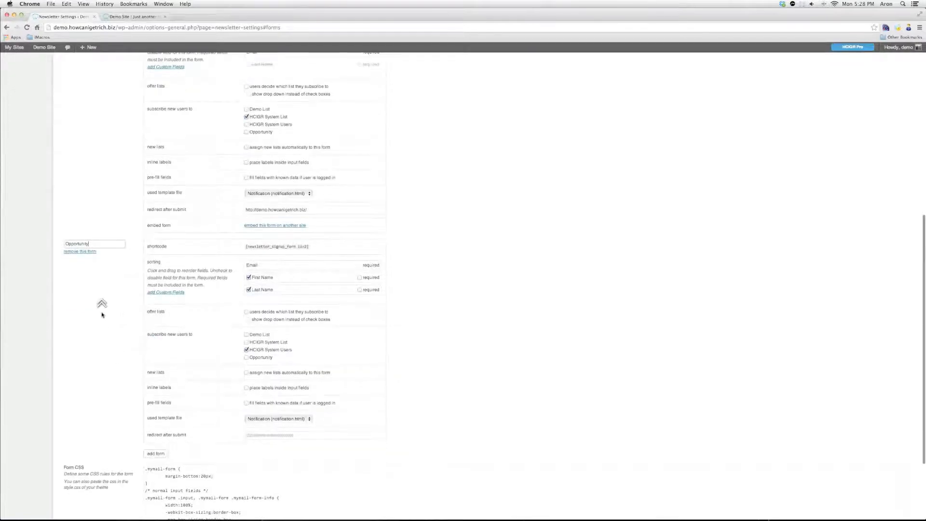
pyautogui.scroll(1, 101, 315)
pyautogui.scroll(-1, 101, 315)
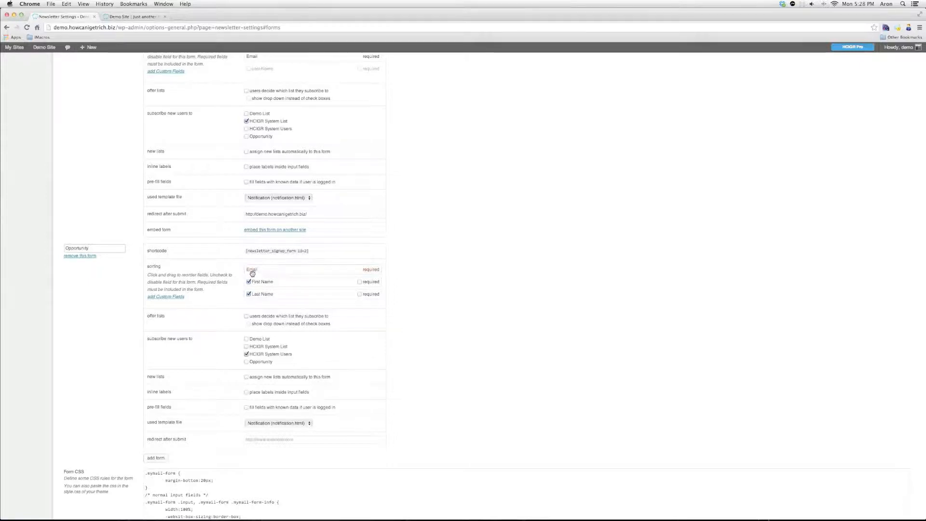
# Remove Last Name from the Opportunity form and make First Name required
pyautogui.moveTo(304, 271); pyautogui.dragTo(306, 300)
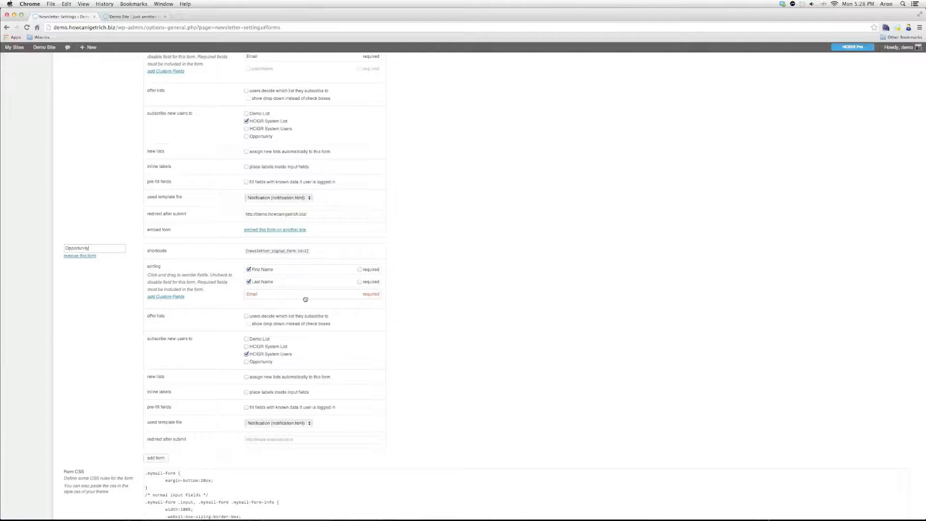
pyautogui.scroll(1, 298, 295)
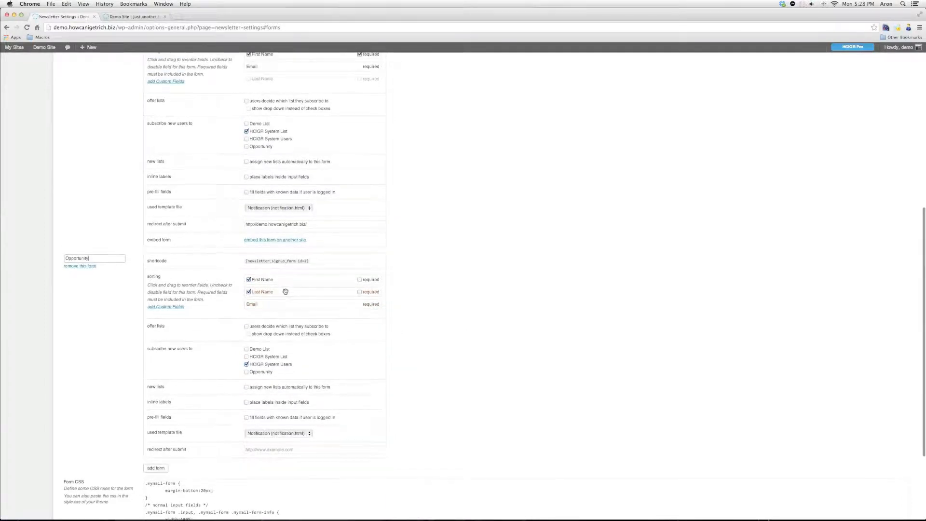
pyautogui.click(248, 292)
pyautogui.click(365, 277)
pyautogui.click(249, 292)
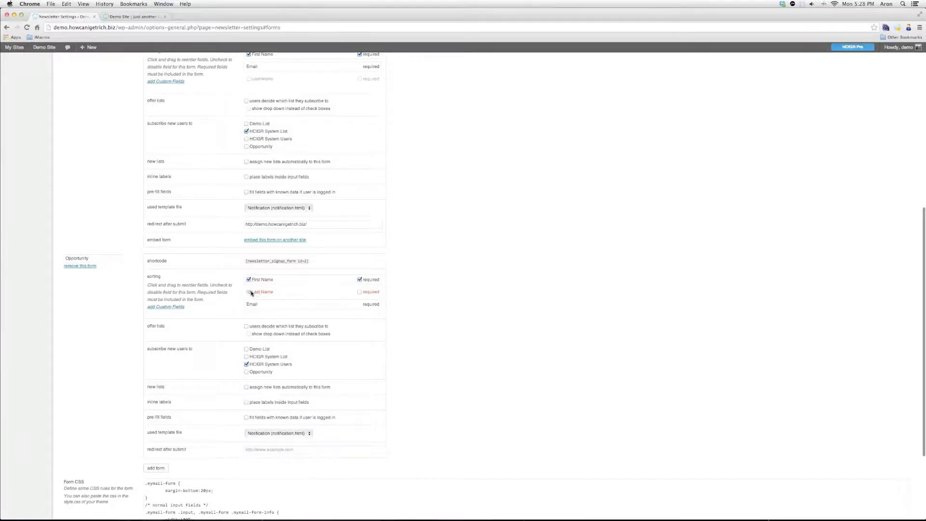
pyautogui.click(360, 292)
pyautogui.click(249, 292)
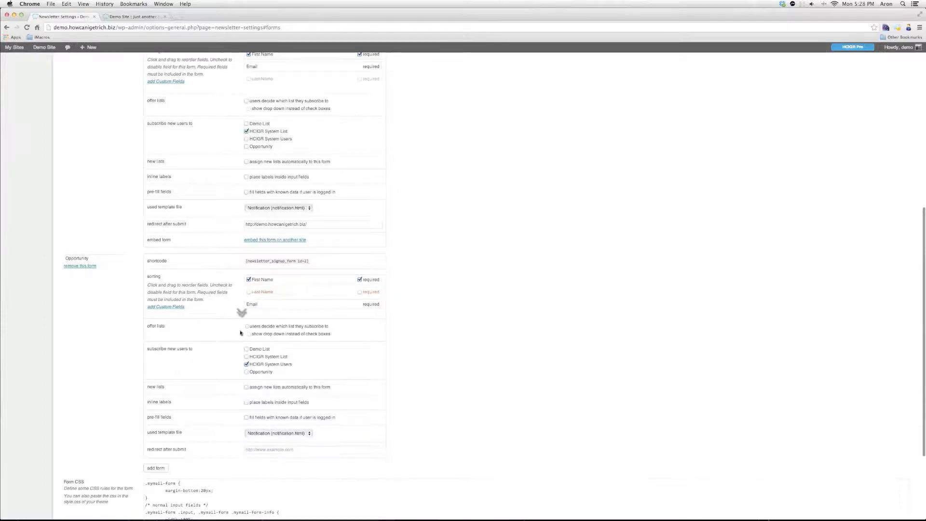
pyautogui.scroll(-2, 231, 314)
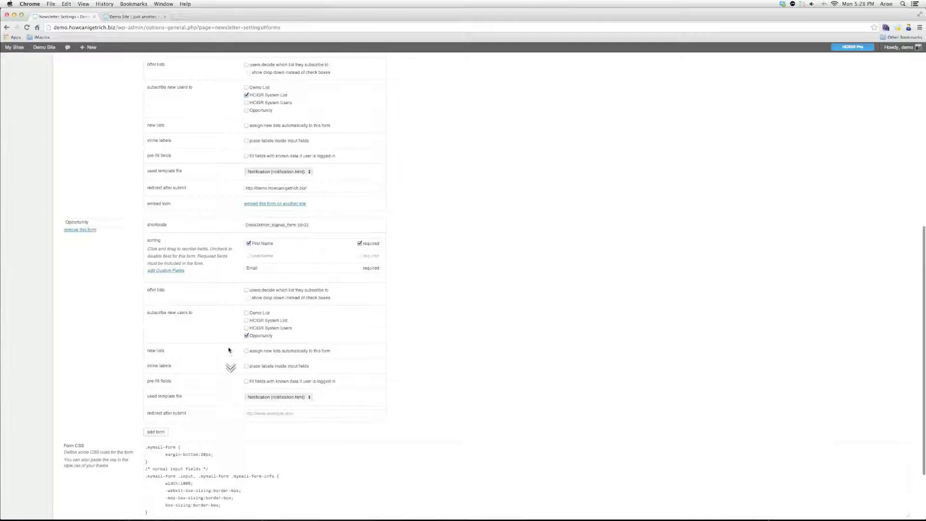
pyautogui.scroll(-2, 231, 354)
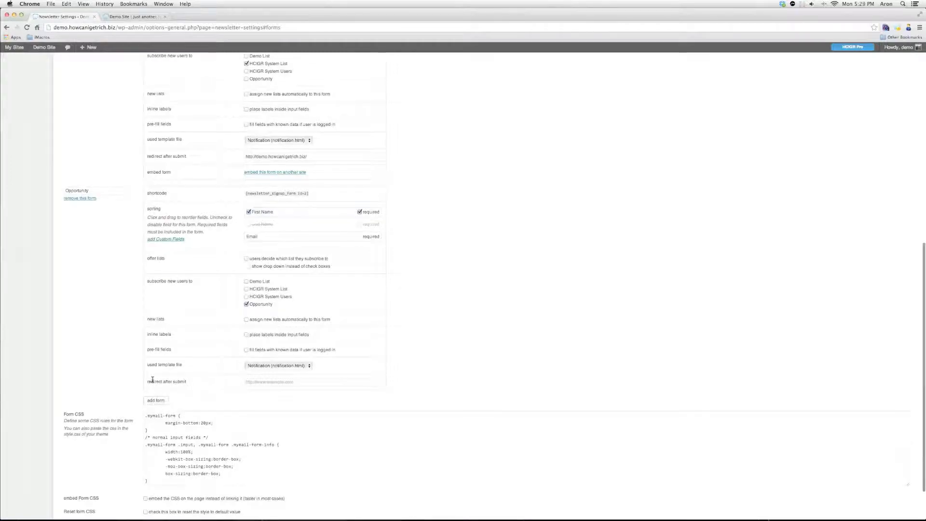
pyautogui.click(261, 382)
pyautogui.write('http://w')
pyautogui.write('ww.ho')
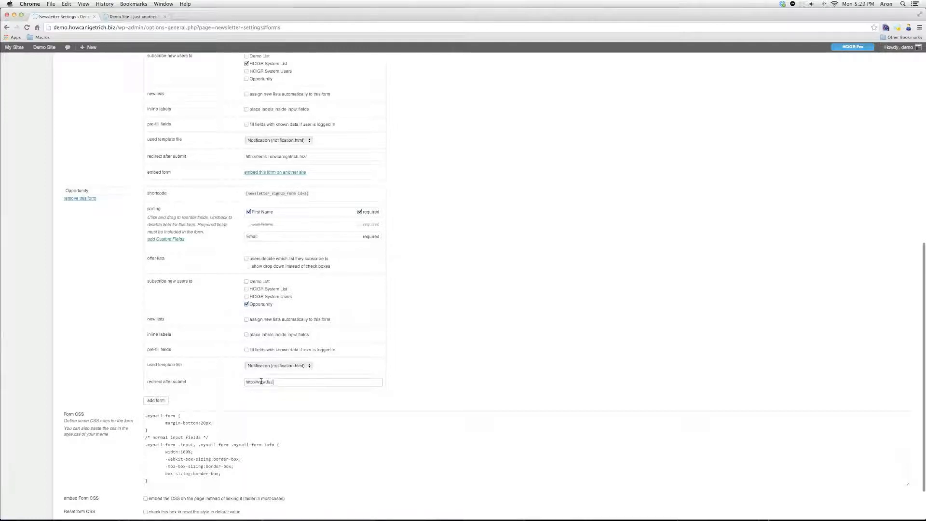
pyautogui.write('cebook.com')
pyautogui.scroll(-1, 136, 363)
pyautogui.scroll(-2, 135, 363)
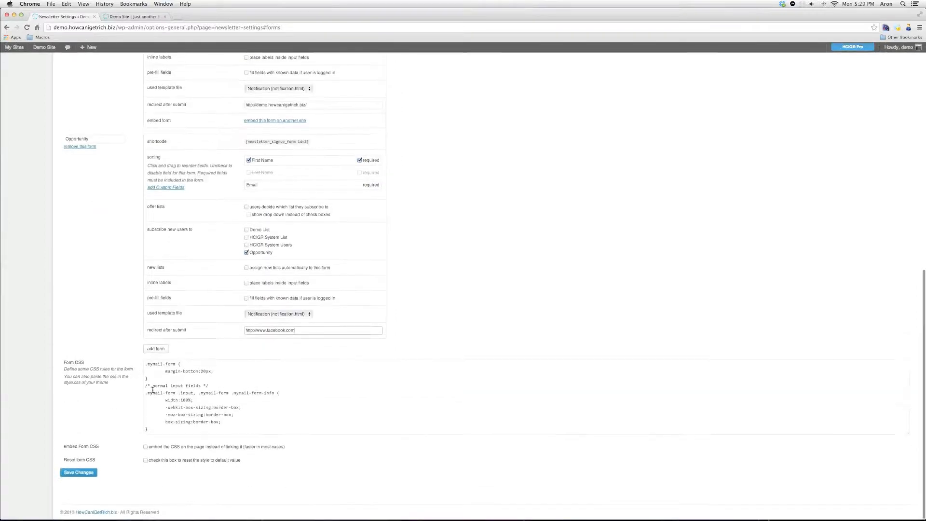
# Save the form settings, then reveal the Opportunity form's embed code in the Forms tab
pyautogui.click(91, 472)
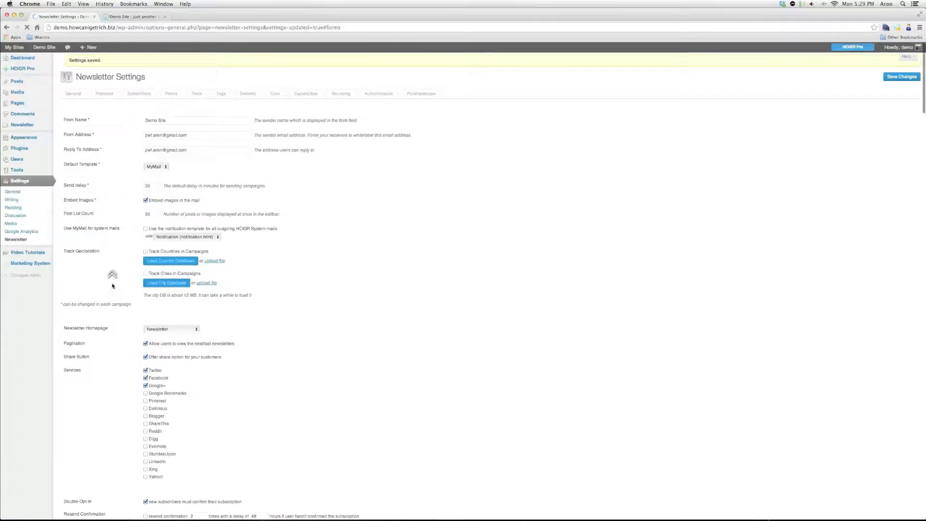
pyautogui.click(172, 94)
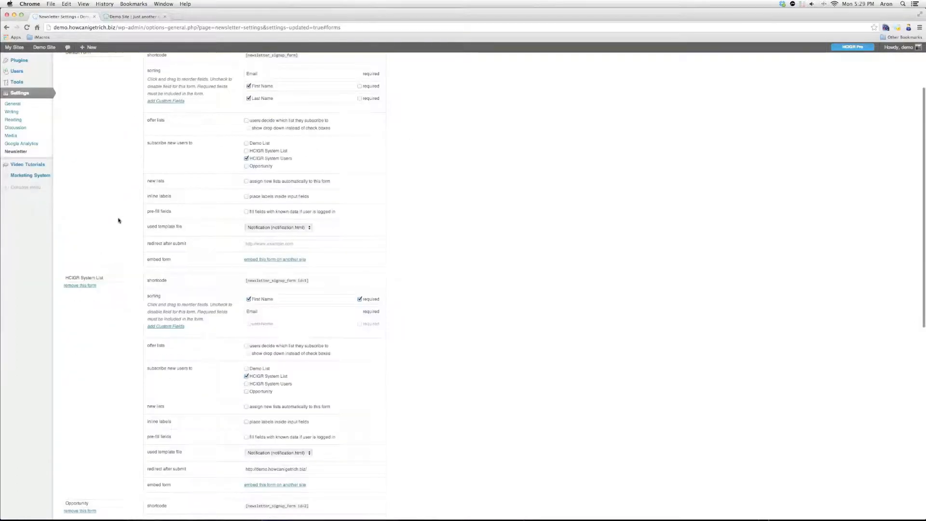
pyautogui.scroll(-5, 118, 220)
pyautogui.scroll(-3, 118, 221)
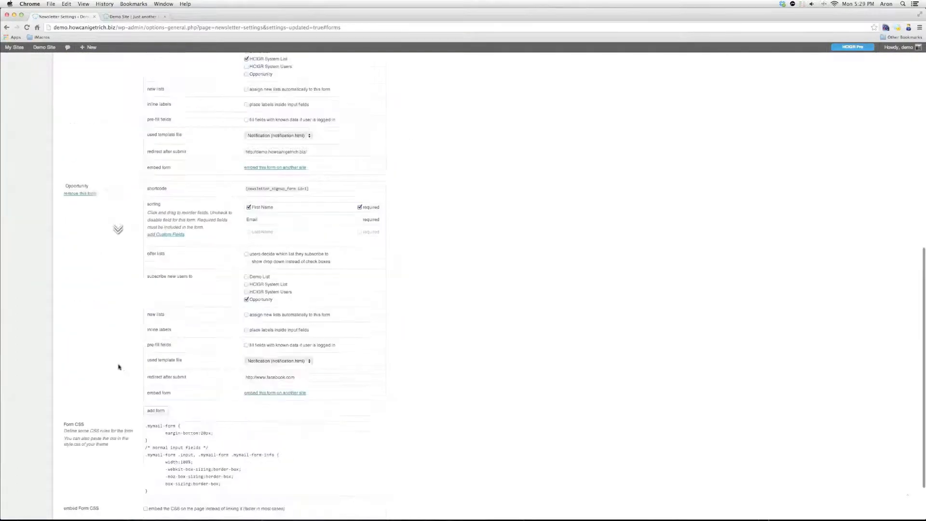
pyautogui.tripleClick(149, 392)
pyautogui.click(272, 393)
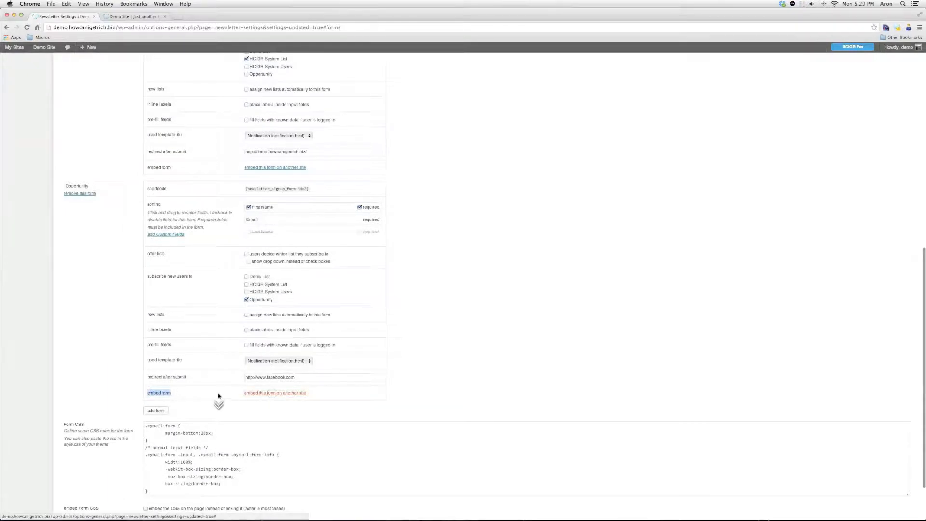
pyautogui.scroll(-2, 219, 401)
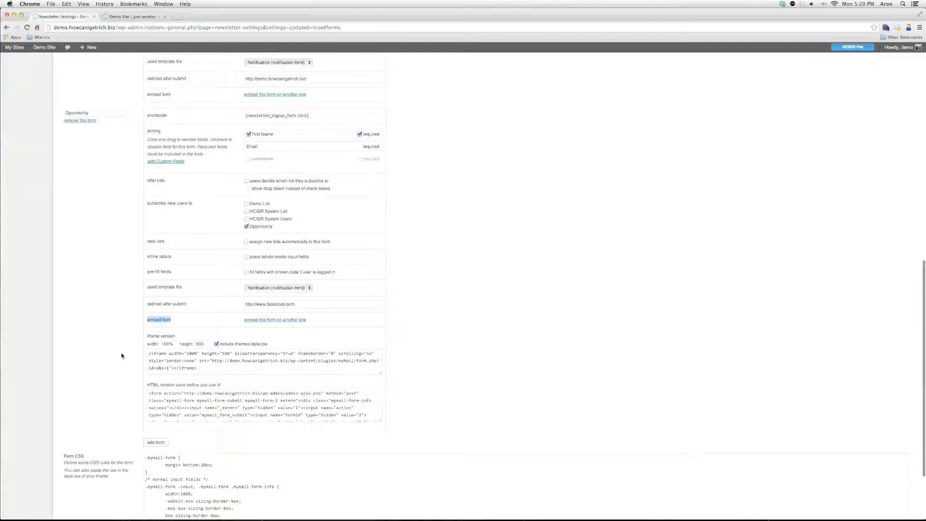
# Select all of the Opportunity form's HTML embed code and copy it, re-copying after checking the iframe code
pyautogui.click(161, 394)
pyautogui.press('super+a')
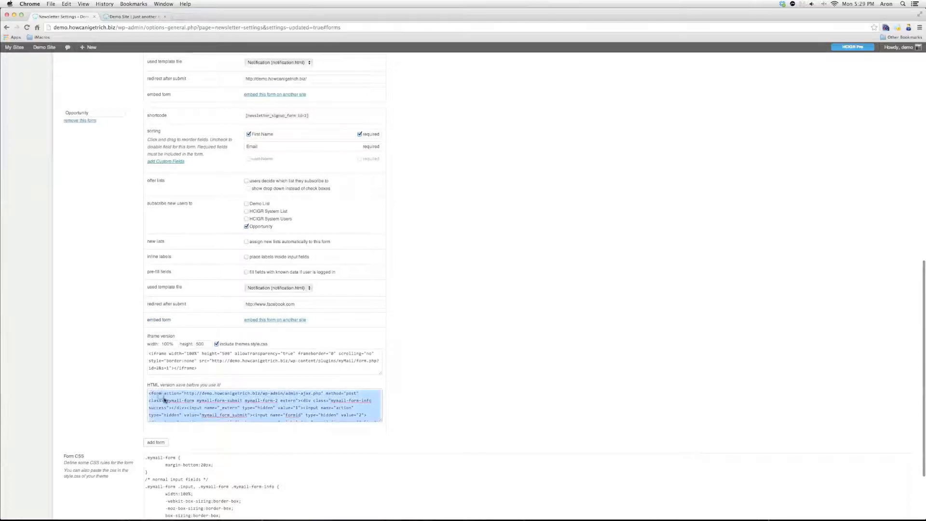
pyautogui.rightClick(164, 400)
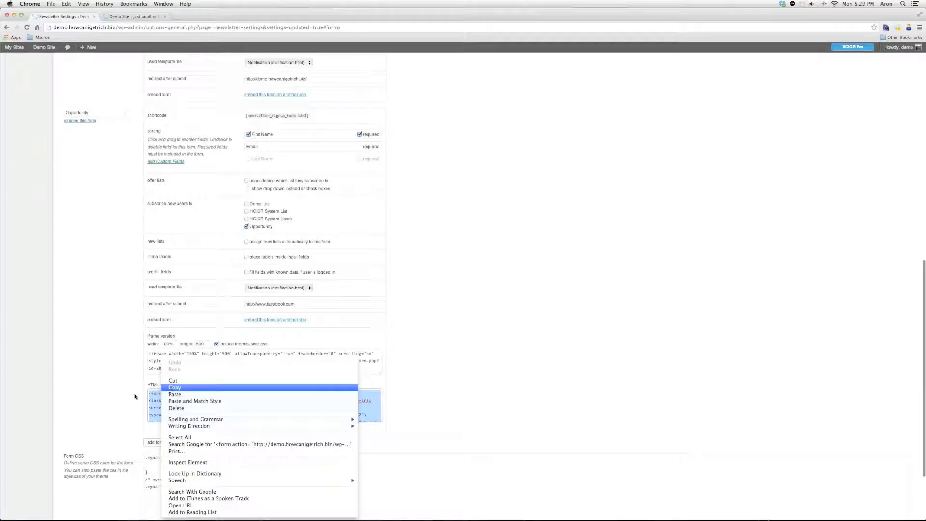
pyautogui.click(177, 387)
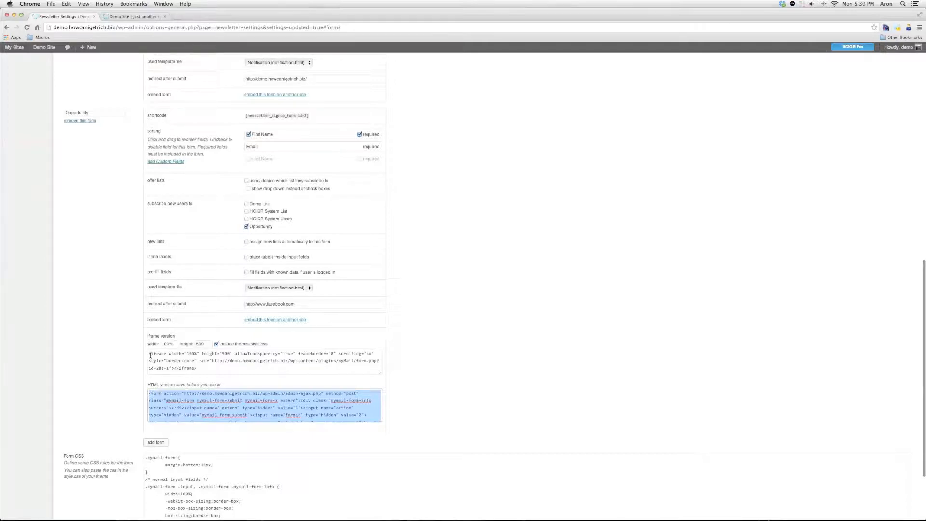
pyautogui.moveTo(150, 355); pyautogui.dragTo(211, 368)
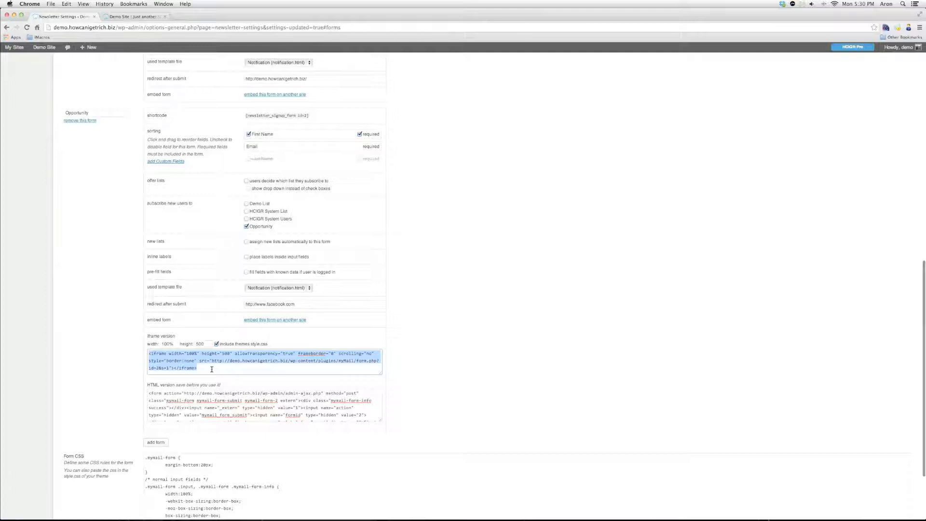
pyautogui.press('Tab')
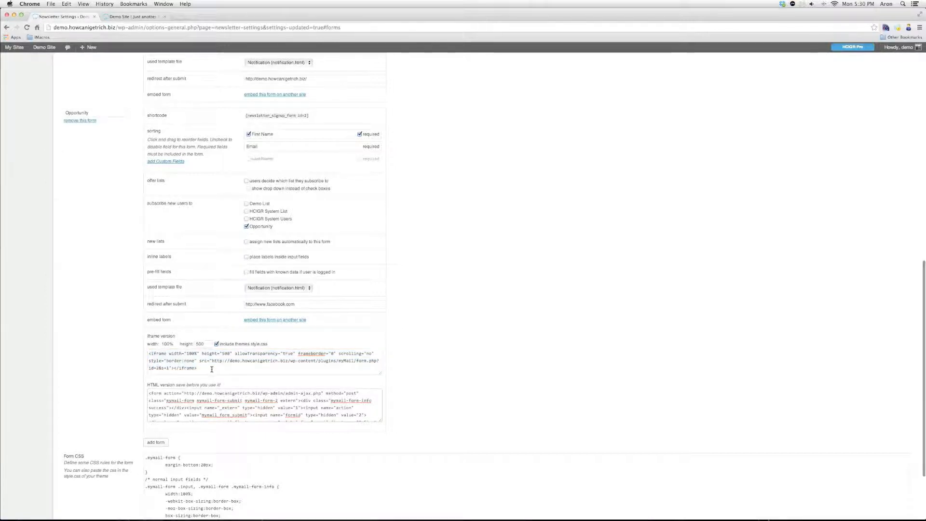
pyautogui.press('super+a')
pyautogui.rightClick(213, 410)
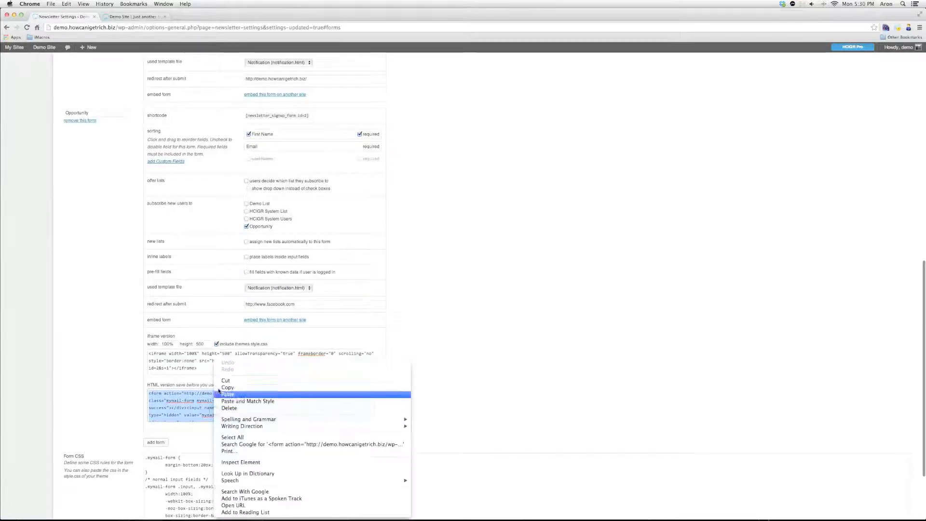
pyautogui.click(219, 389)
pyautogui.scroll(-5, 68, 398)
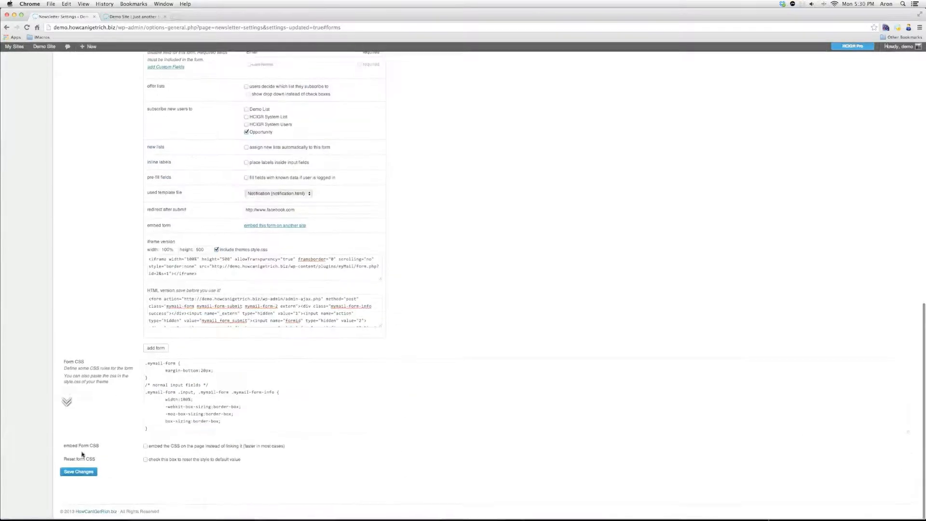
# Save the settings and go to the HCIGR Marketing System dashboard
pyautogui.click(80, 474)
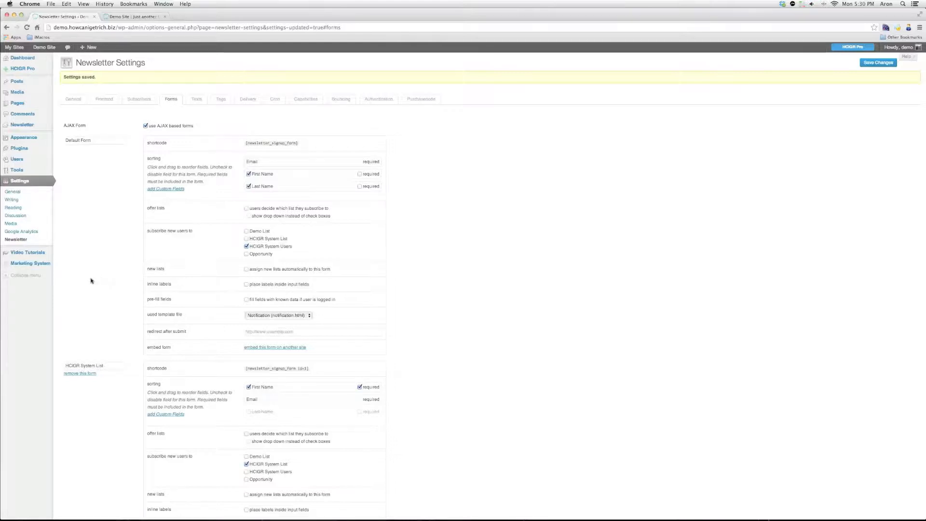
pyautogui.click(40, 263)
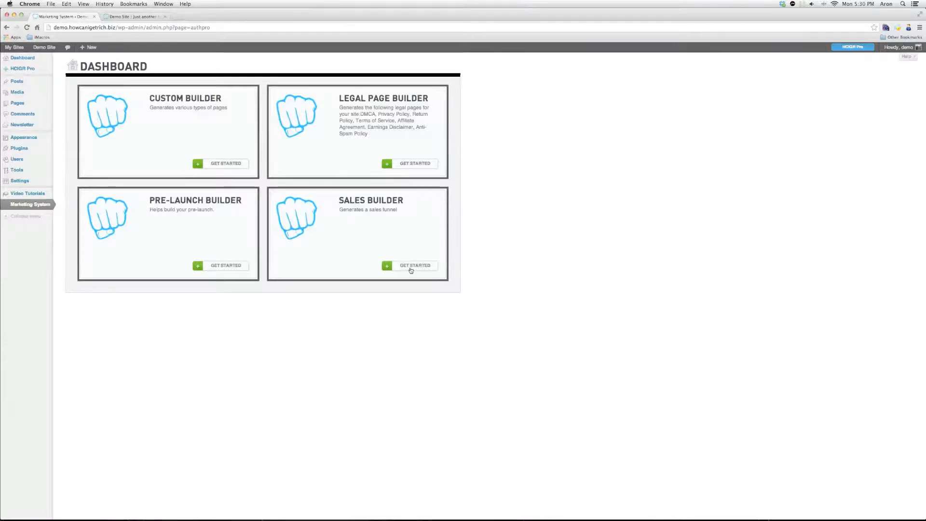
# Start the Pre-Launch Builder and load the saved Pre Launch Demo builder
pyautogui.click(235, 267)
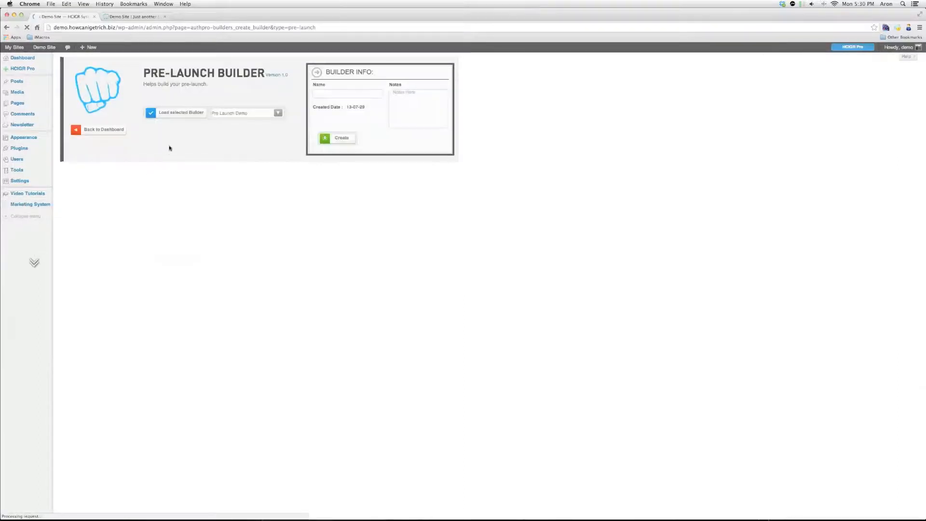
pyautogui.click(219, 111)
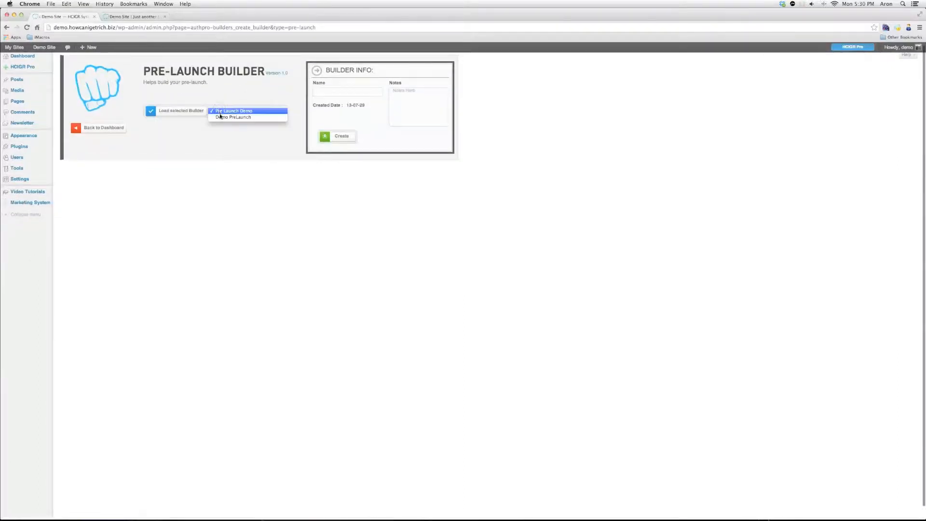
pyautogui.click(224, 111)
pyautogui.click(187, 113)
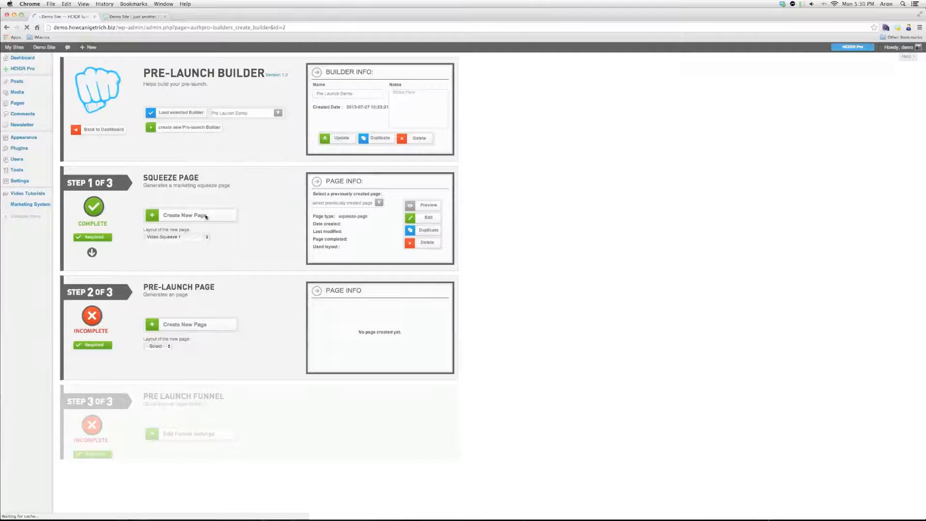
pyautogui.click(192, 237)
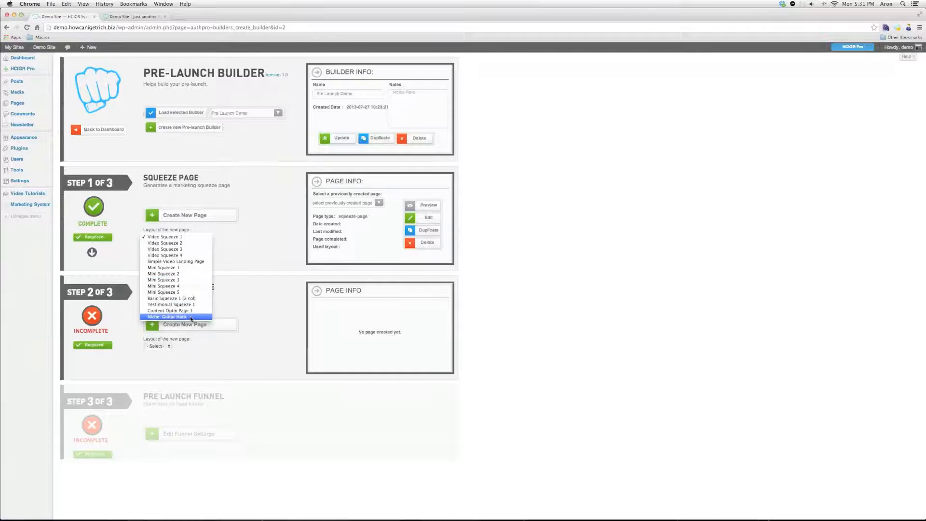
# Create a squeeze page from the Simple Video Landing Page layout and open it in the HCIGR Editor
pyautogui.click(170, 262)
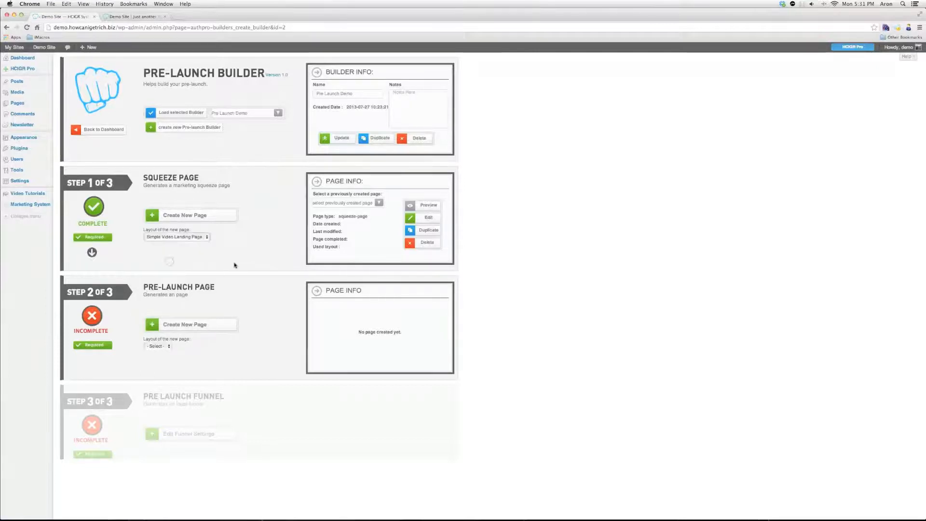
pyautogui.click(198, 217)
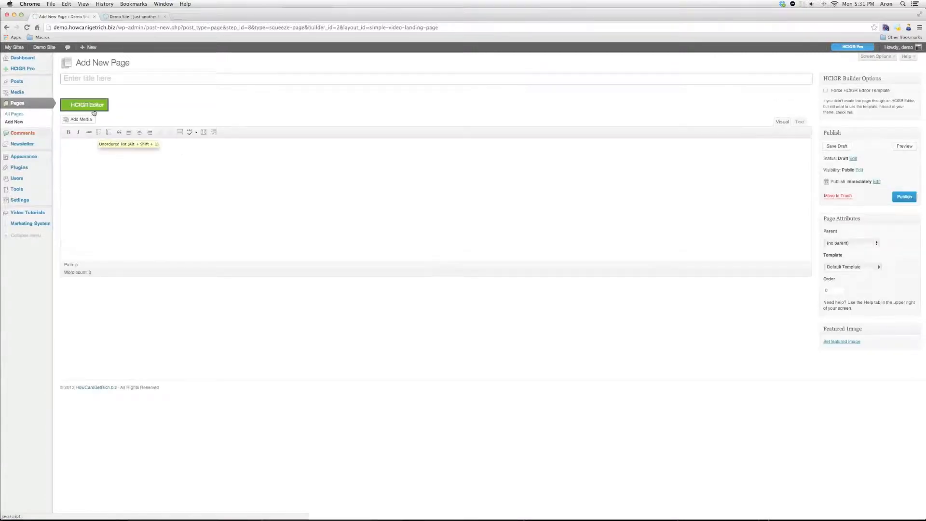
pyautogui.click(78, 106)
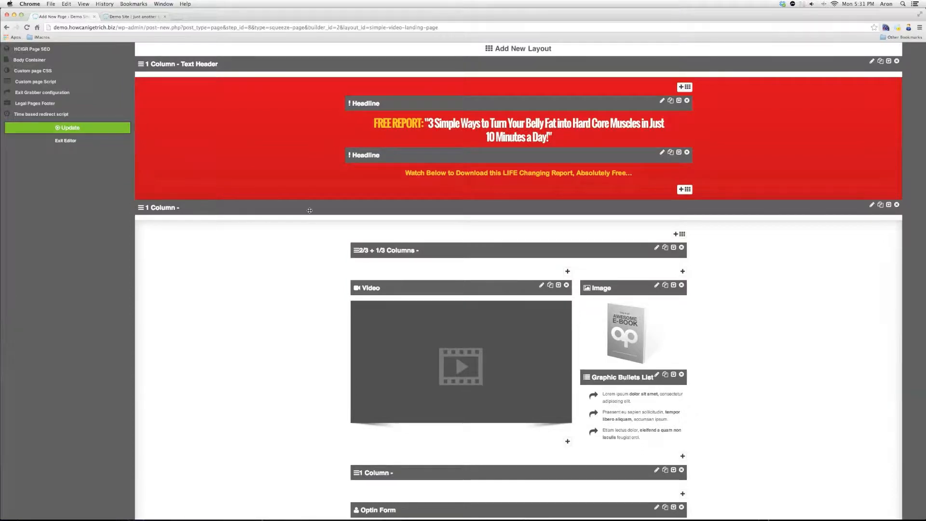
# Open the red header's Headline widget content for editing
pyautogui.click(663, 101)
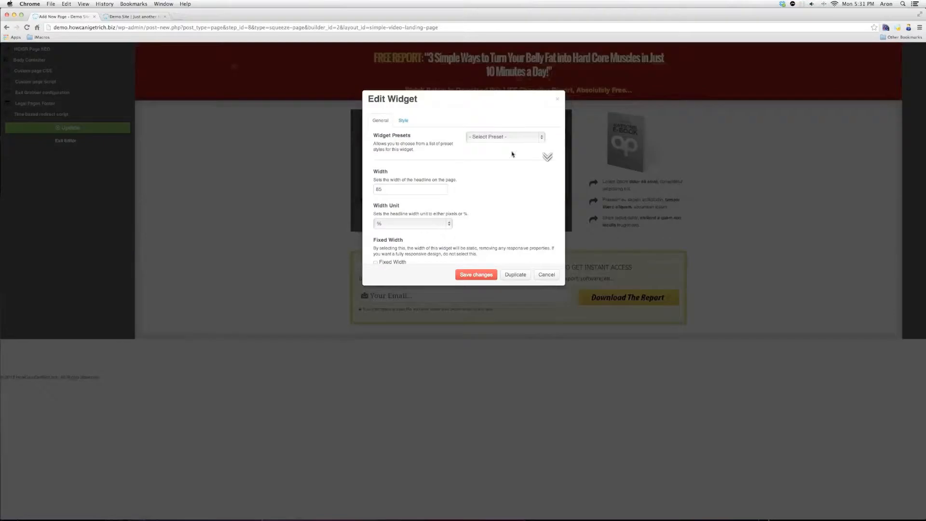
pyautogui.scroll(-2, 500, 169)
pyautogui.scroll(-4, 498, 169)
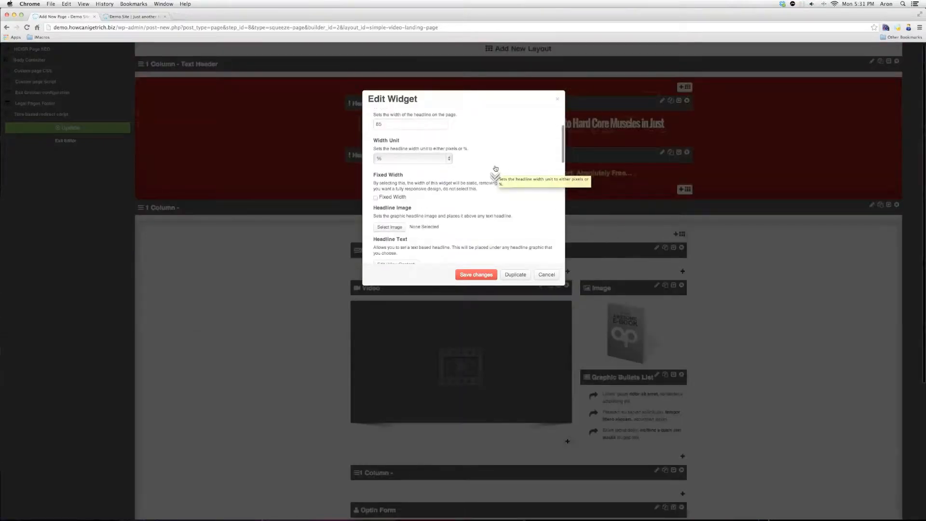
pyautogui.scroll(6, 495, 168)
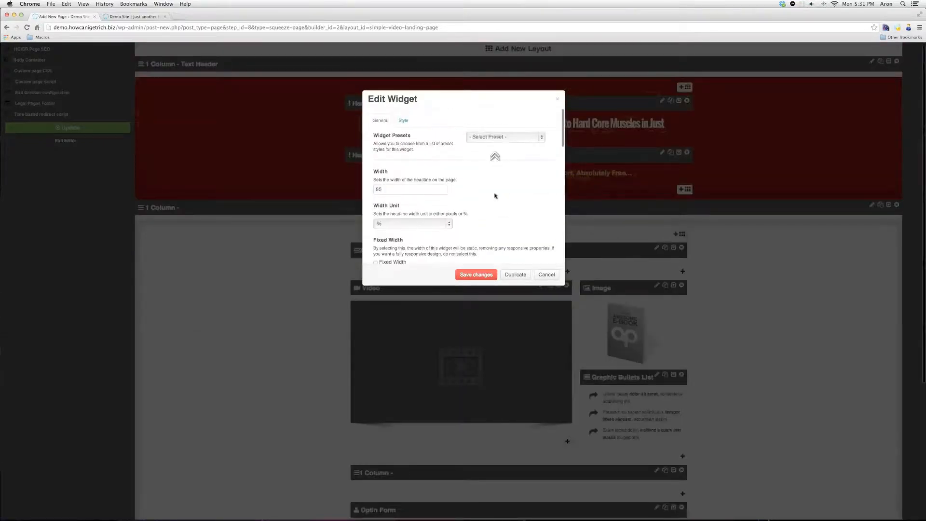
pyautogui.scroll(-3, 494, 157)
pyautogui.scroll(-3, 494, 195)
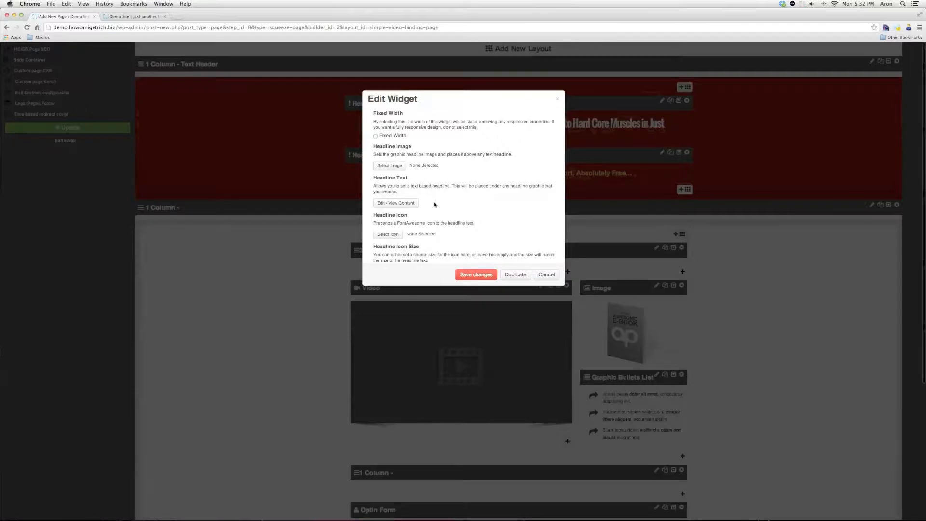
pyautogui.click(399, 203)
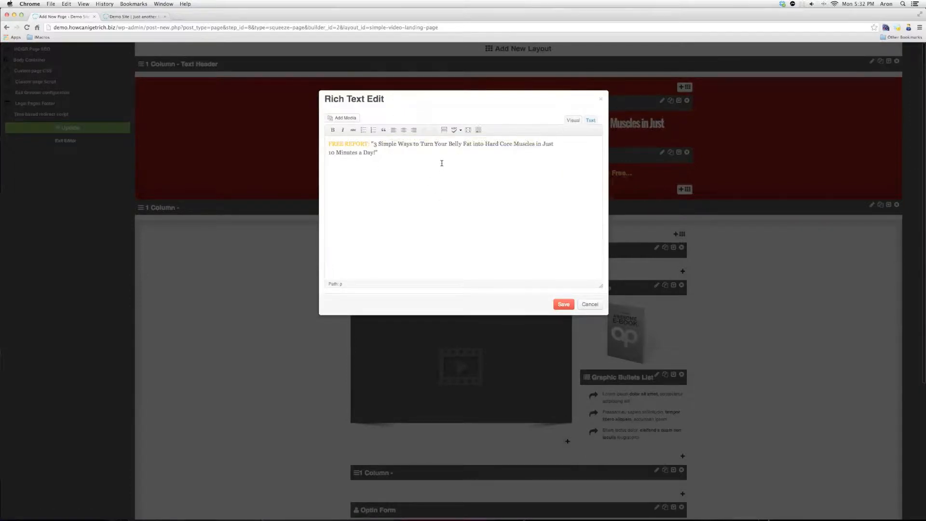
# Replace the FREE REPORT headline with the owner's 'Demo Video' title and save it
pyautogui.tripleClick(330, 144)
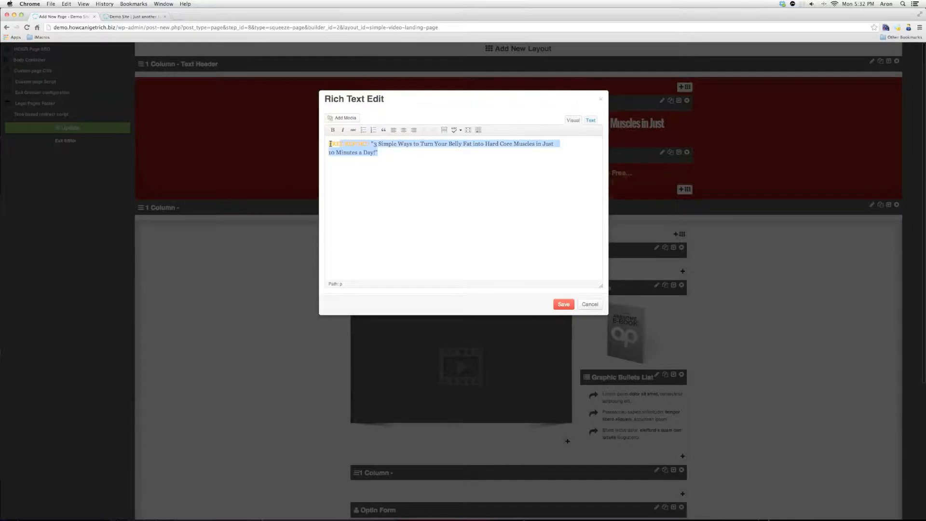
pyautogui.write('Fro')
pyautogui.write("n's C")
pyautogui.press('BackSpace')
pyautogui.write('Demo Video')
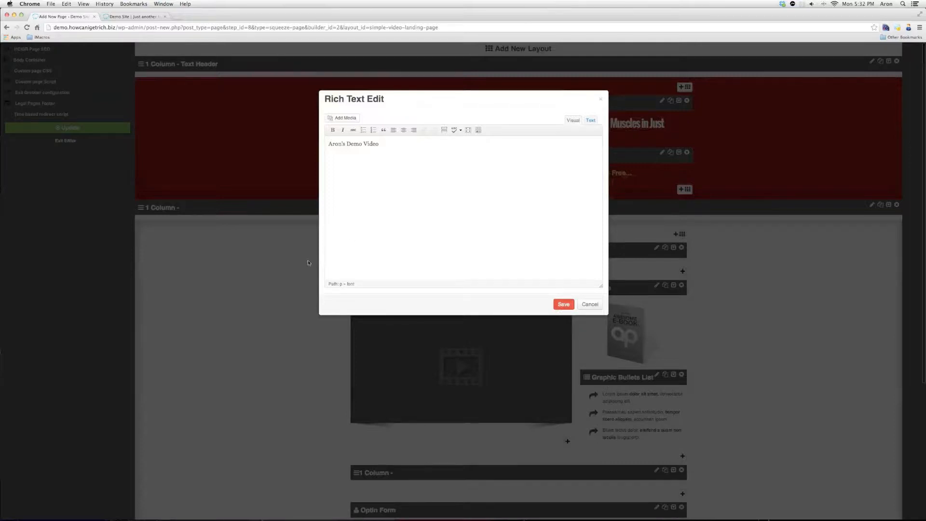
pyautogui.click(484, 273)
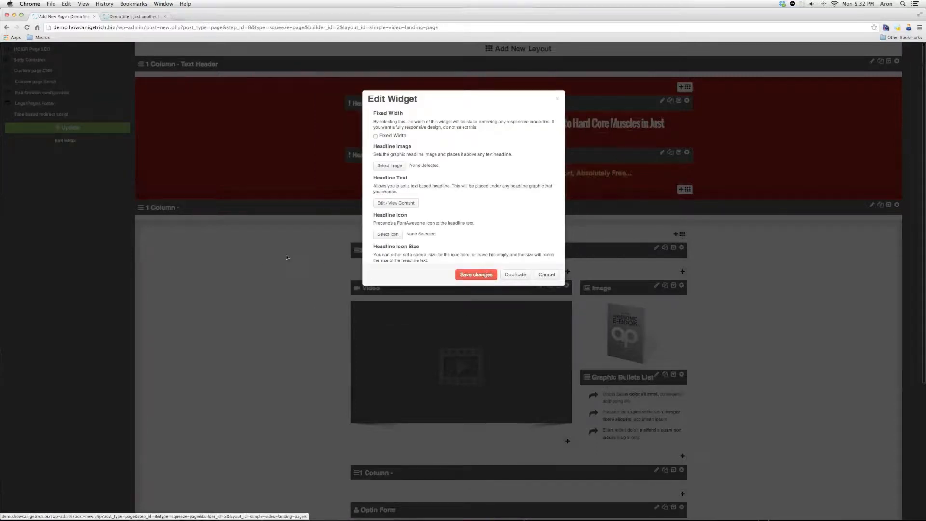
pyautogui.click(287, 257)
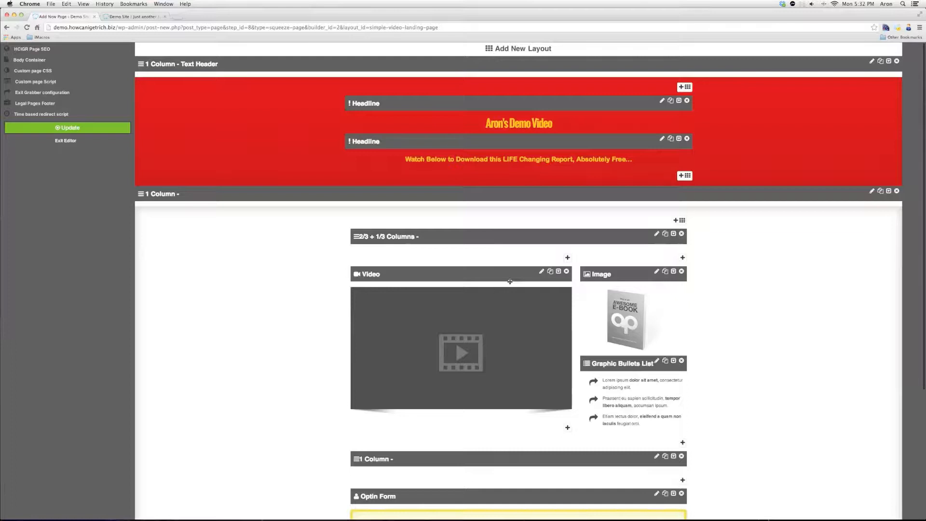
# In the Video widget settings, switch the player type to Self Hosted
pyautogui.click(417, 278)
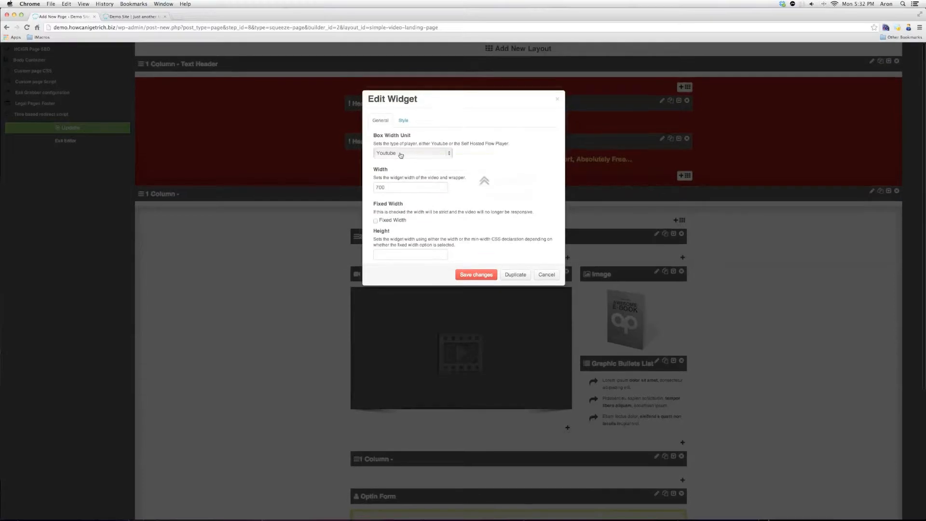
pyautogui.click(398, 156)
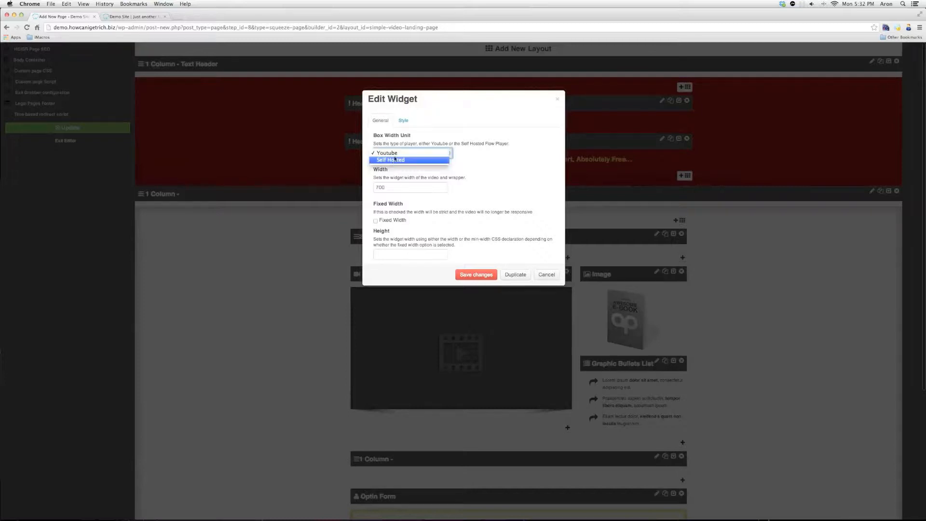
pyautogui.click(425, 160)
pyautogui.press('Tab')
pyautogui.scroll(-5, 498, 174)
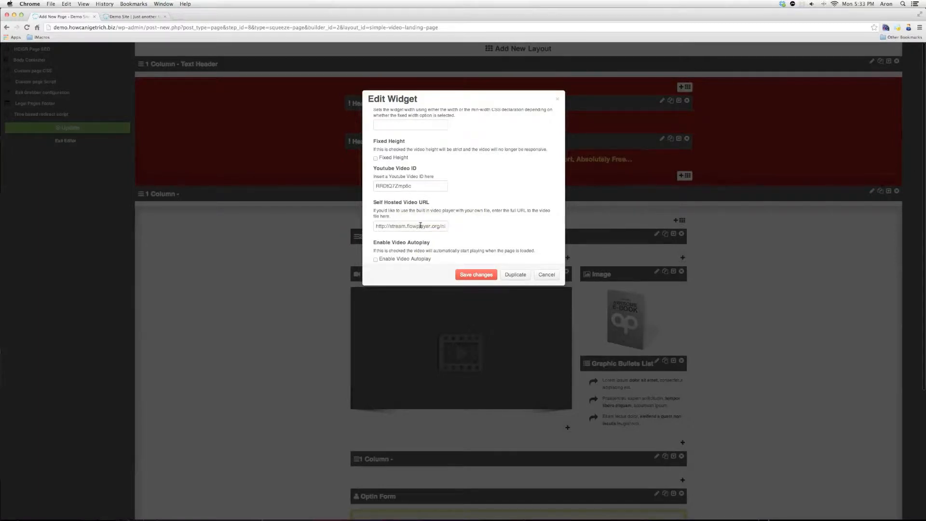
pyautogui.scroll(1, 480, 212)
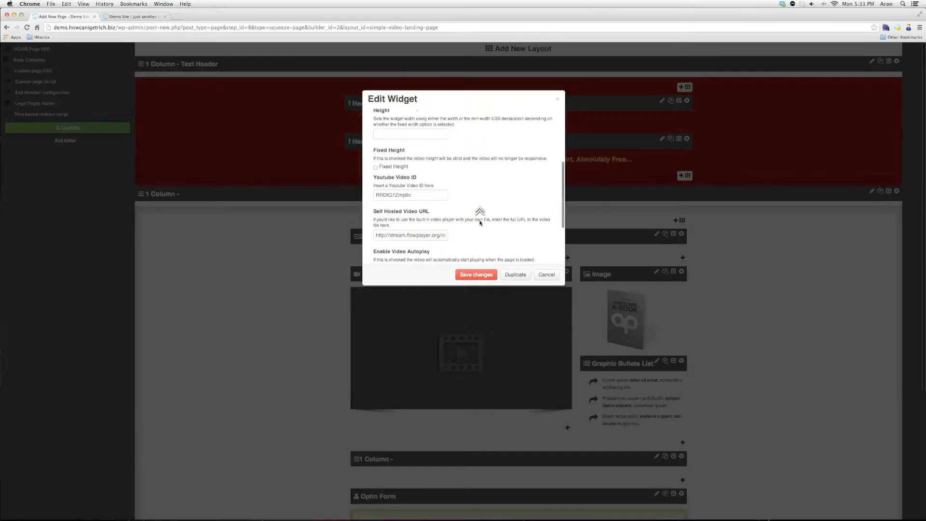
pyautogui.scroll(5, 456, 173)
# Switch the player type back to Youtube and select the existing YouTube video ID
pyautogui.click(437, 153)
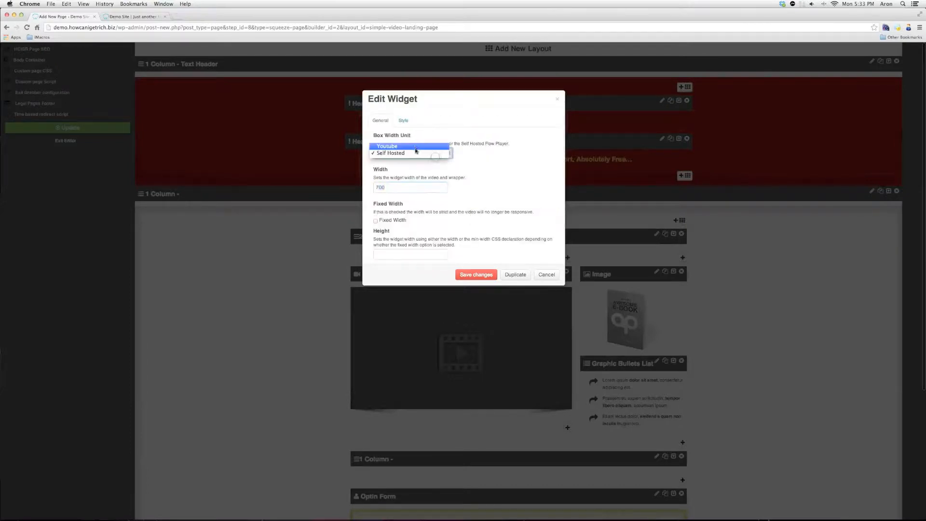
pyautogui.click(410, 147)
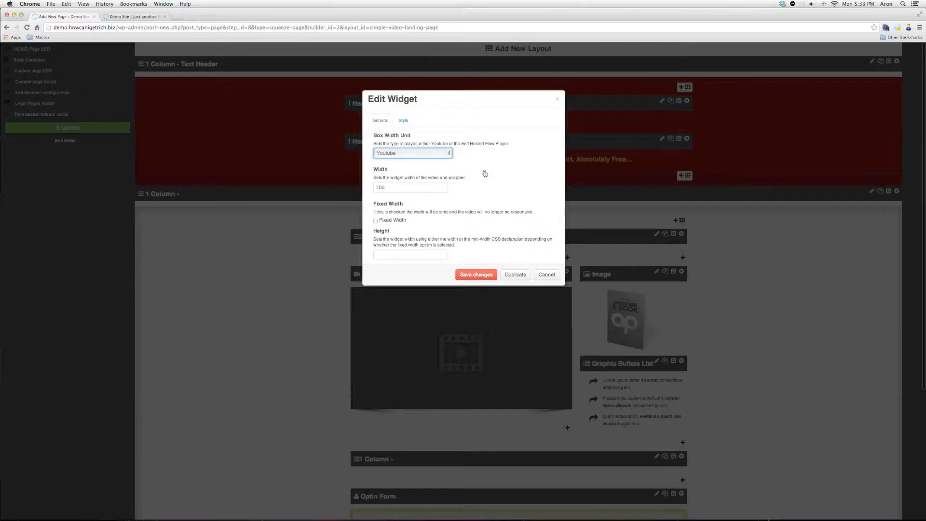
pyautogui.press('Tab')
pyautogui.scroll(-3, 484, 193)
pyautogui.scroll(-1, 408, 215)
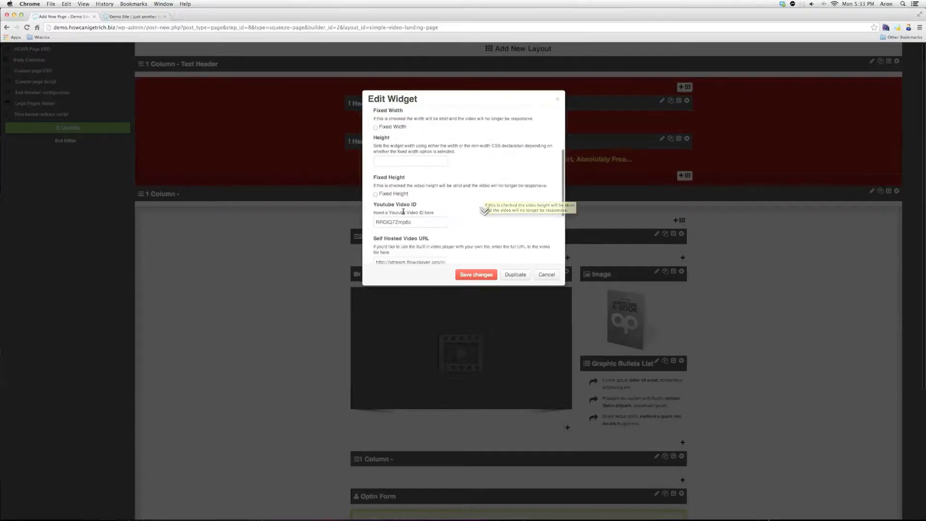
pyautogui.doubleClick(400, 220)
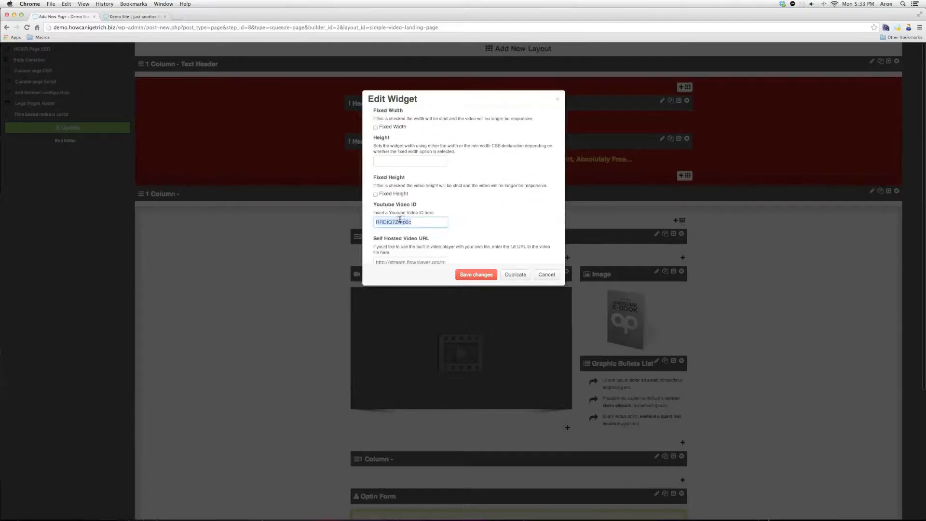
# In a new browser tab, open the '7 Steps to SEO Basics' video from the YouTube channel
pyautogui.press('super+t')
pyautogui.write('youtube.com')
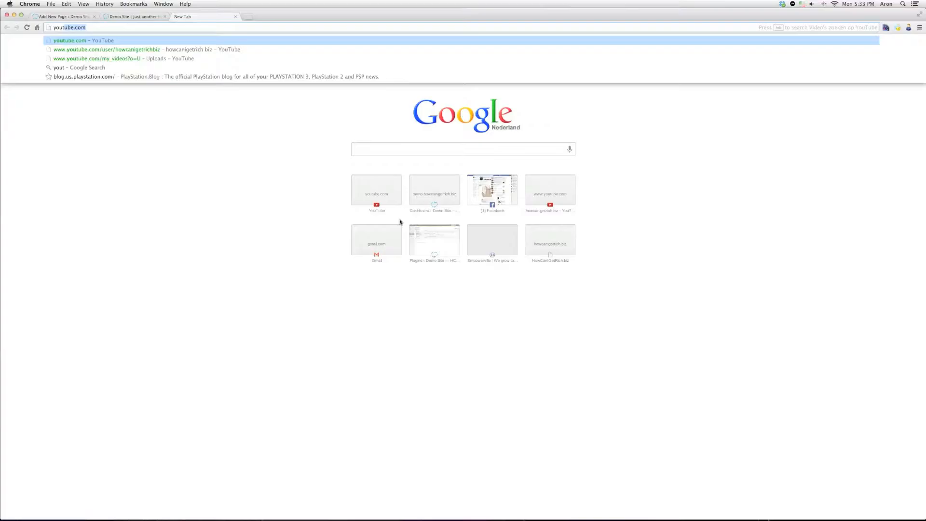
pyautogui.press('Down')
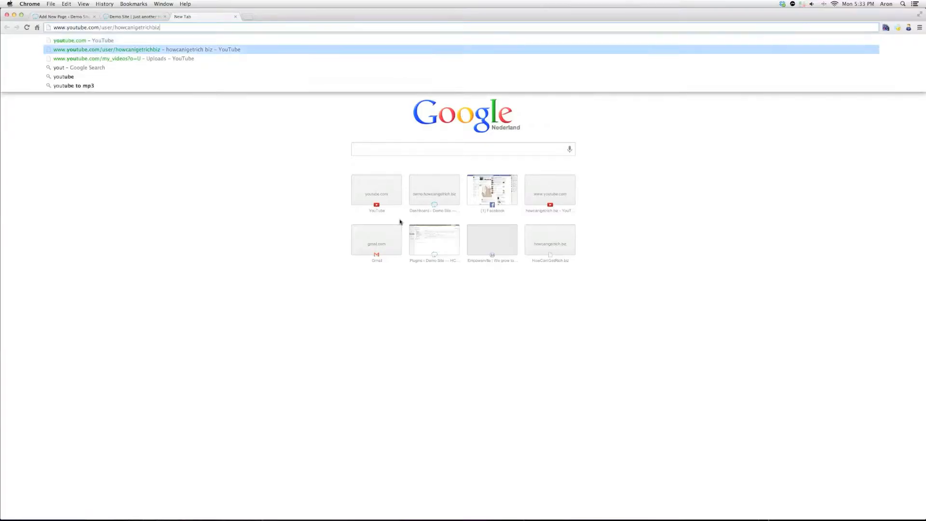
pyautogui.press('Return')
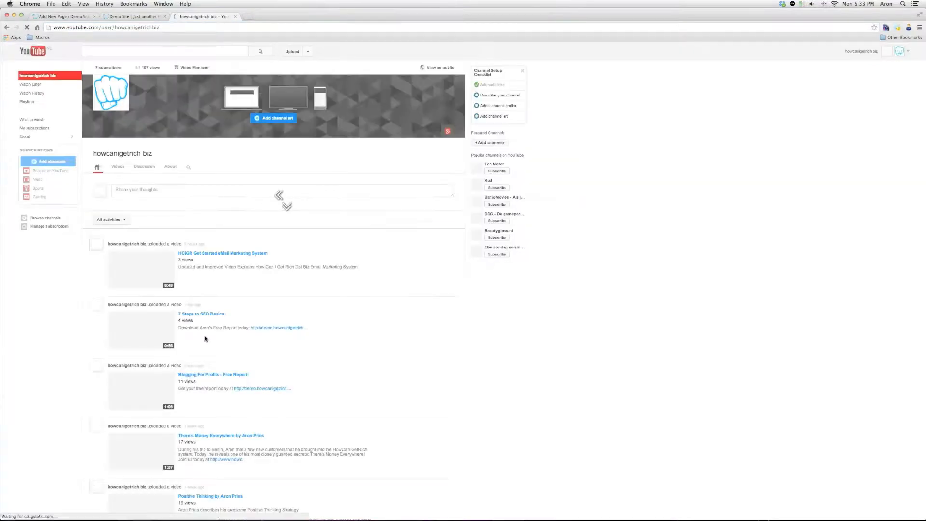
pyautogui.click(207, 314)
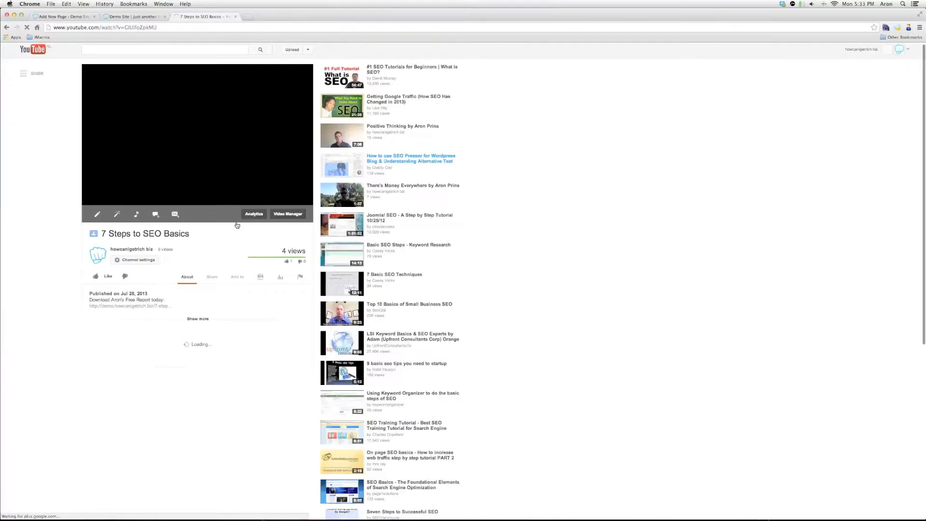
# Play and pause the video, then copy its video ID from the address bar
pyautogui.click(90, 173)
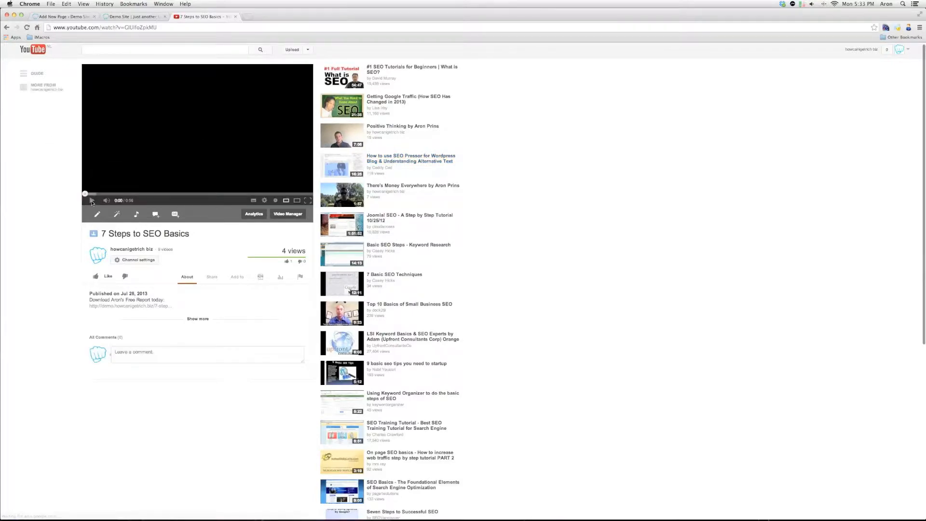
pyautogui.click(91, 201)
pyautogui.click(152, 148)
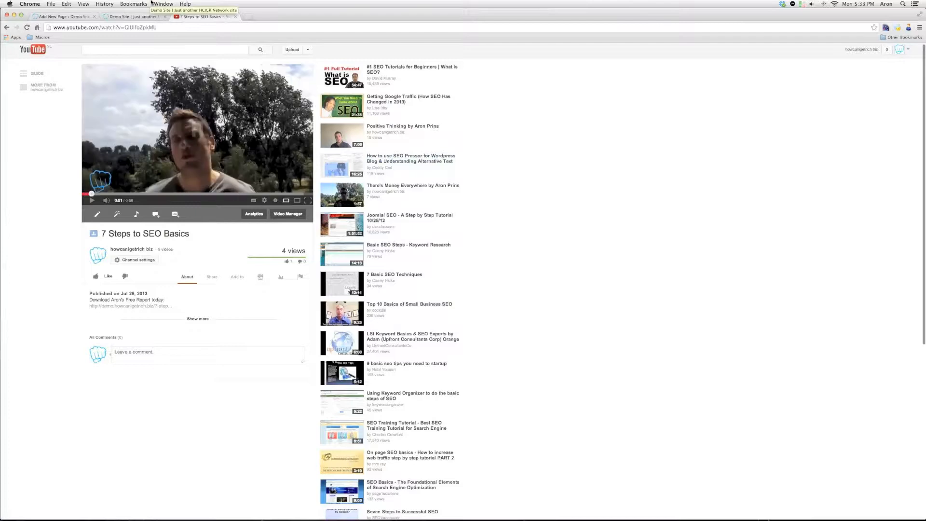
pyautogui.moveTo(124, 27); pyautogui.dragTo(156, 28)
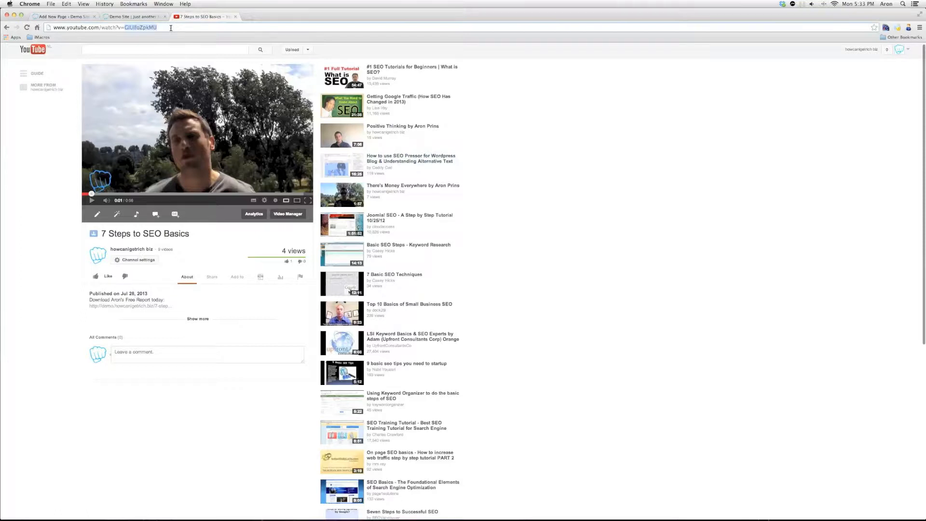
pyautogui.rightClick(153, 28)
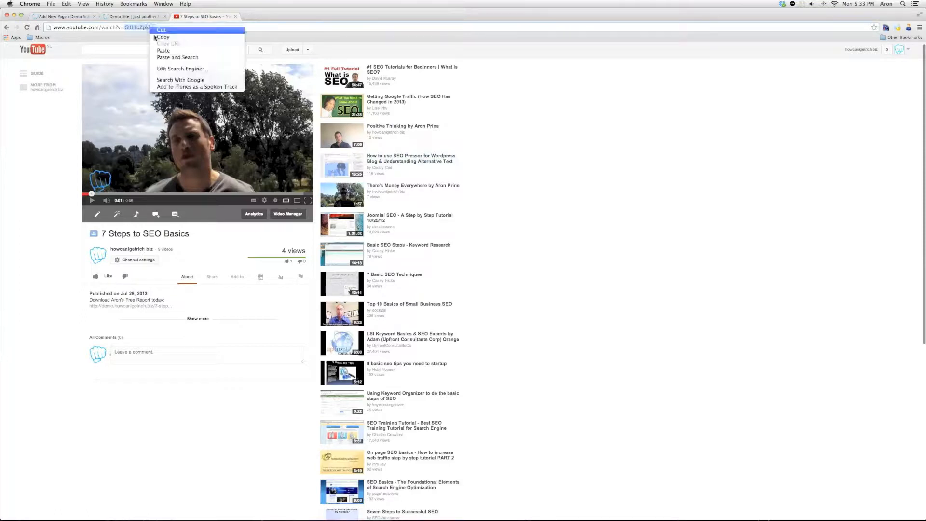
pyautogui.click(155, 37)
# Replace the Video widget's YouTube ID with GIUlfoZpkMU, enable autoplay, and save the widget
pyautogui.click(80, 19)
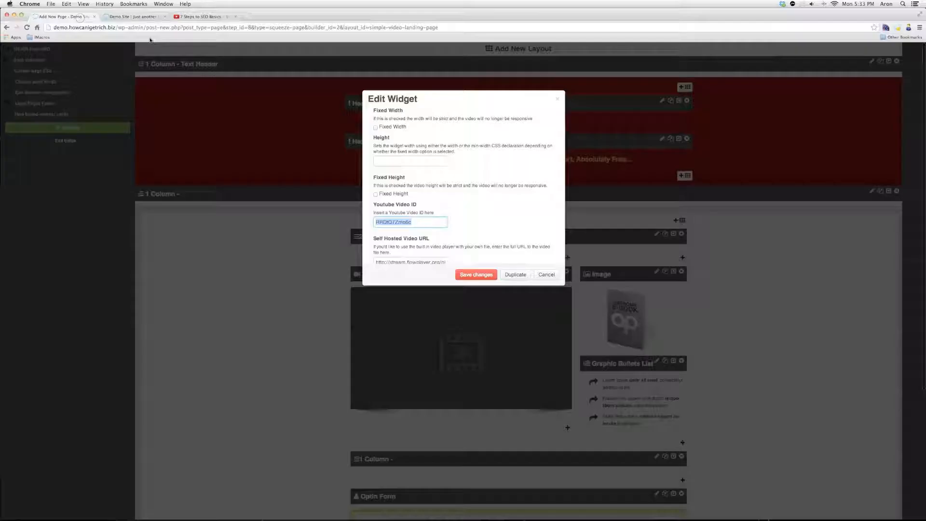
pyautogui.press('BackSpace')
pyautogui.rightClick(393, 223)
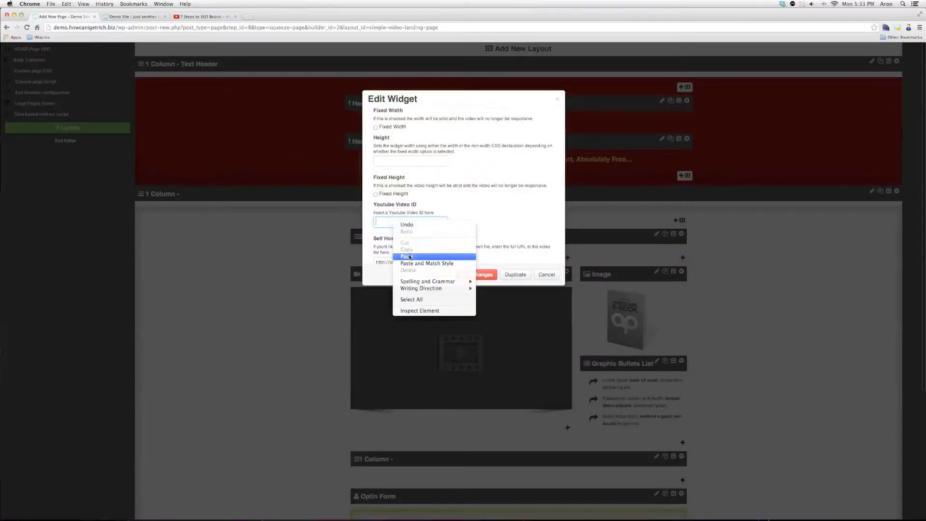
pyautogui.click(409, 256)
pyautogui.click(474, 221)
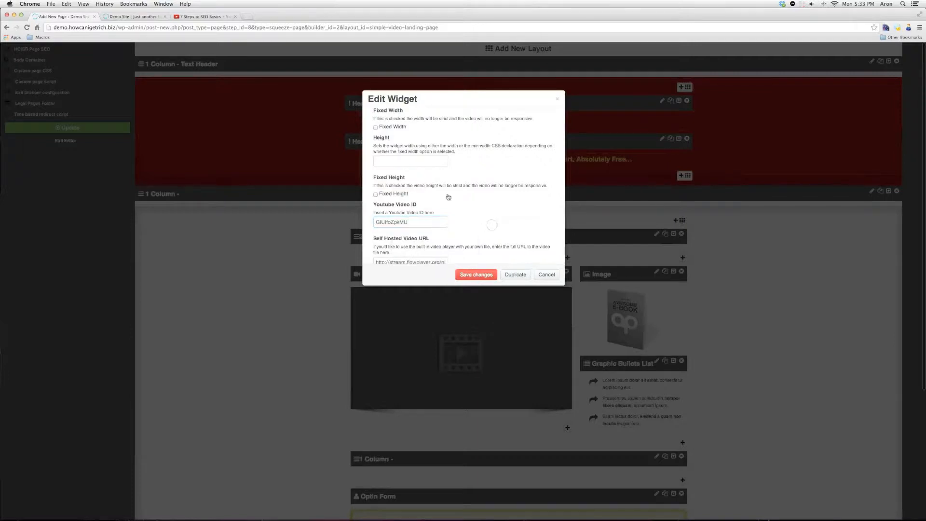
pyautogui.scroll(-3, 496, 230)
pyautogui.scroll(-1, 496, 231)
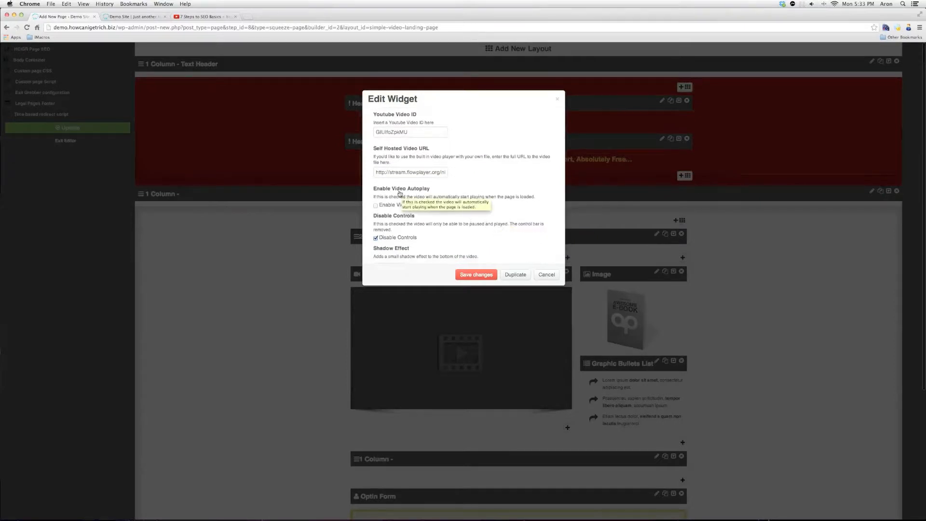
pyautogui.click(376, 206)
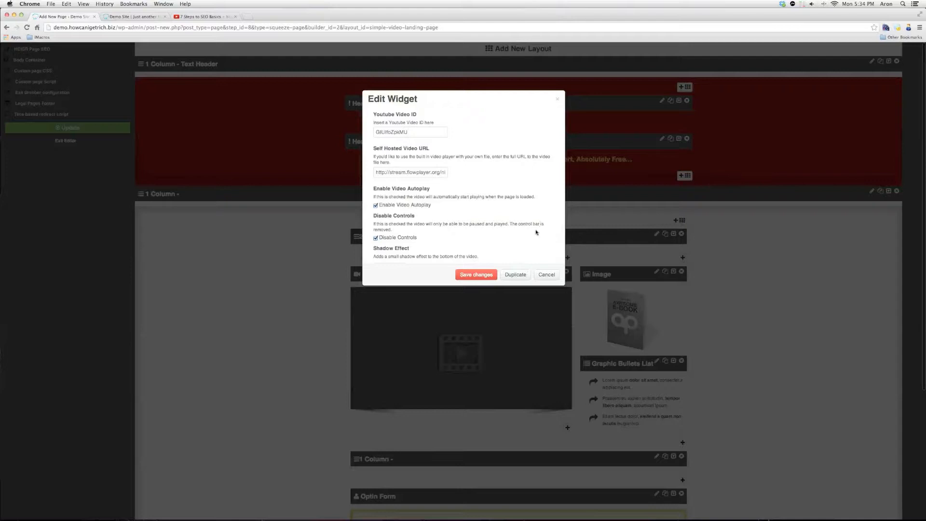
pyautogui.click(476, 275)
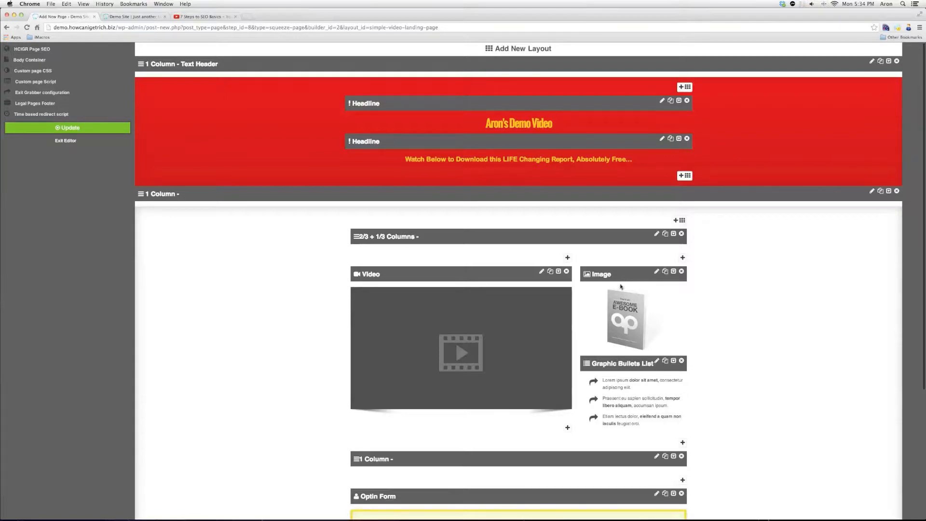
# Put the Image above the Graphic Bullets List in the 2/3 column, with Video alone in the 1/3 column
pyautogui.moveTo(620, 274); pyautogui.dragTo(622, 276)
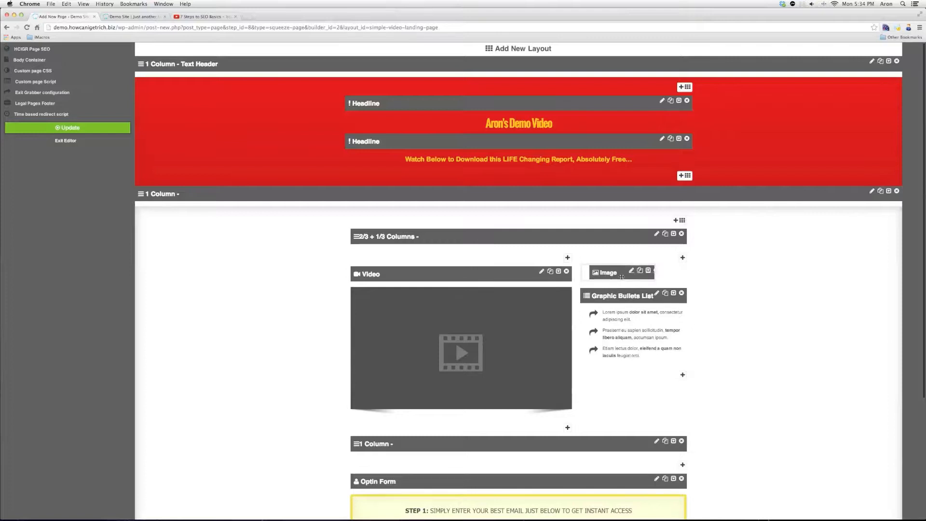
pyautogui.moveTo(622, 276); pyautogui.dragTo(622, 346)
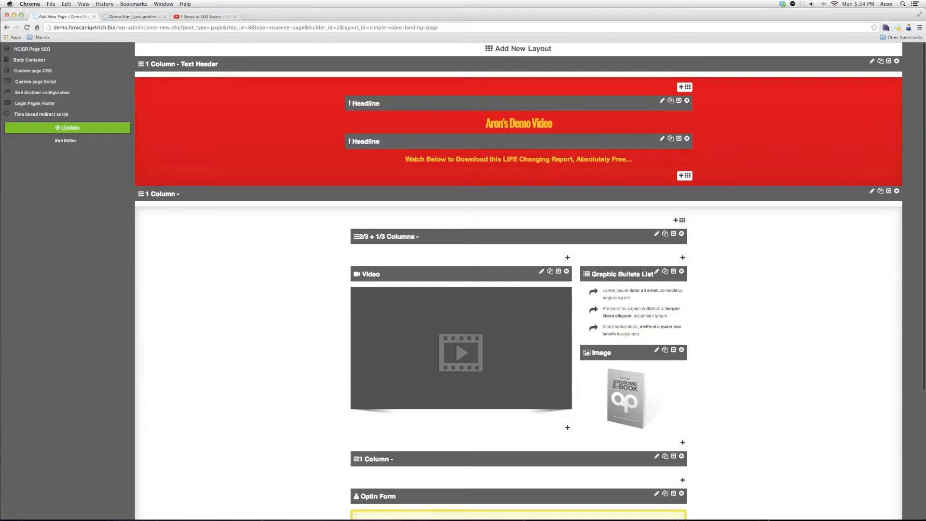
pyautogui.moveTo(644, 271); pyautogui.dragTo(481, 314)
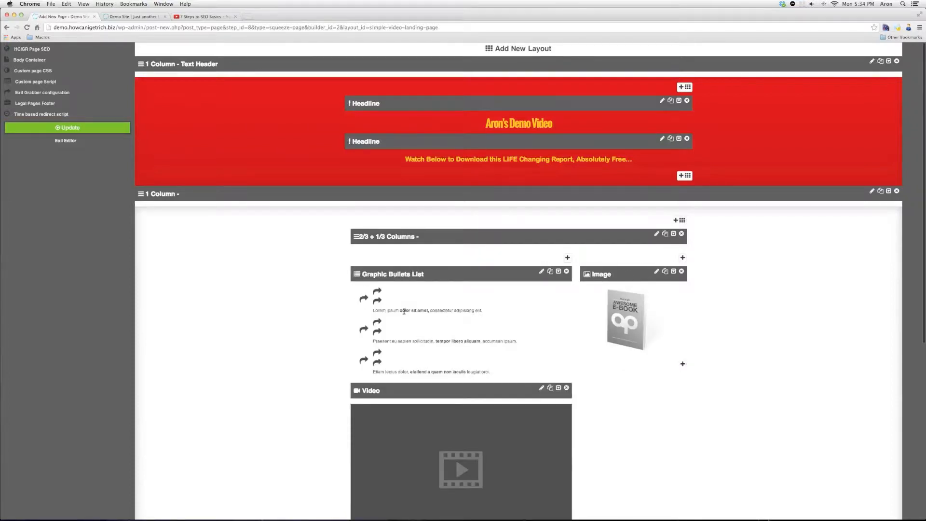
pyautogui.moveTo(471, 392); pyautogui.dragTo(654, 289)
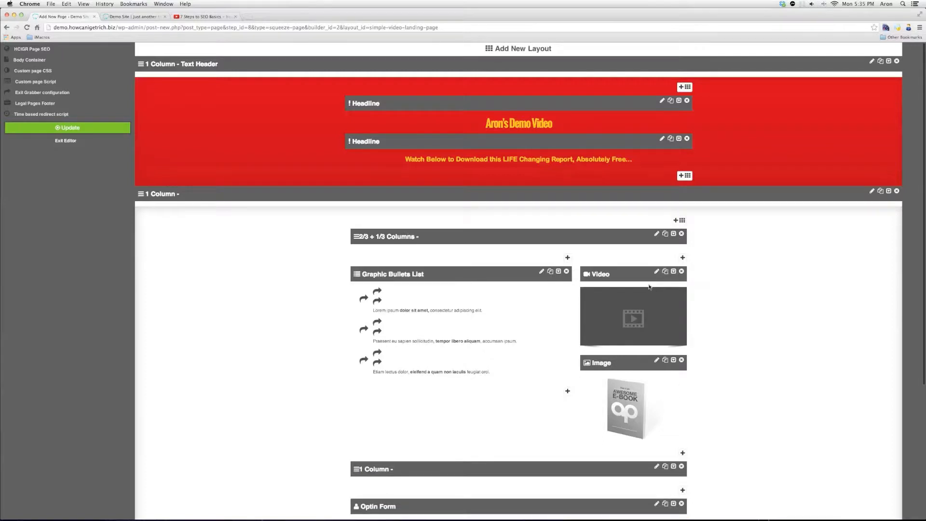
pyautogui.moveTo(630, 366); pyautogui.dragTo(452, 277)
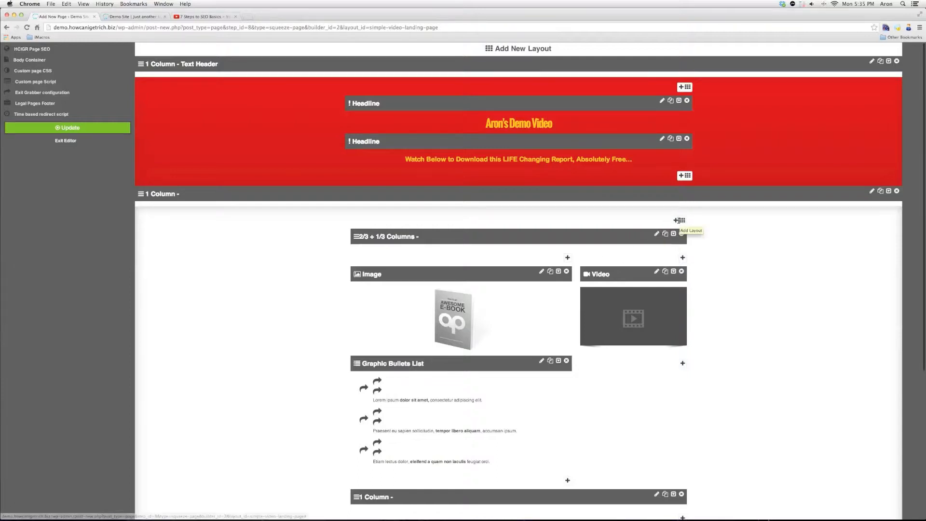
# Insert a Block Quote widget at the top of the 1 Column section and open its settings
pyautogui.click(498, 228)
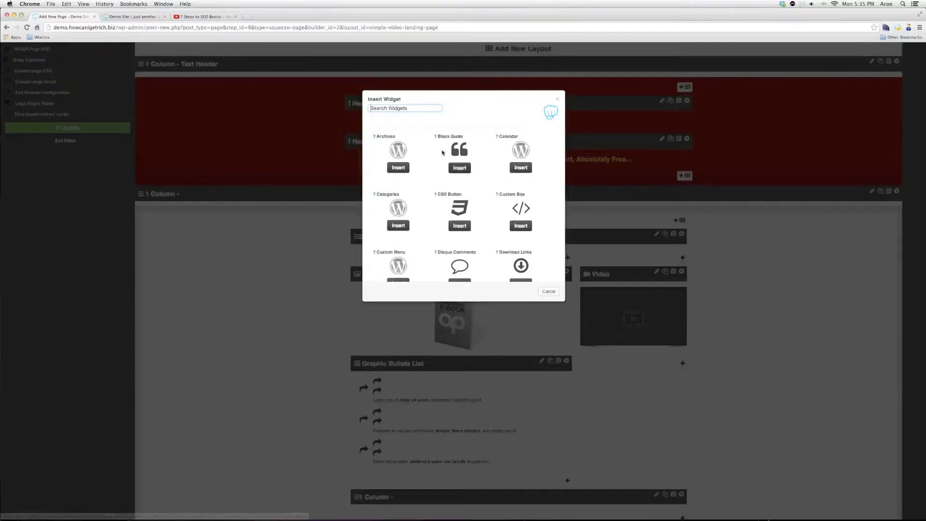
pyautogui.scroll(-3, 479, 145)
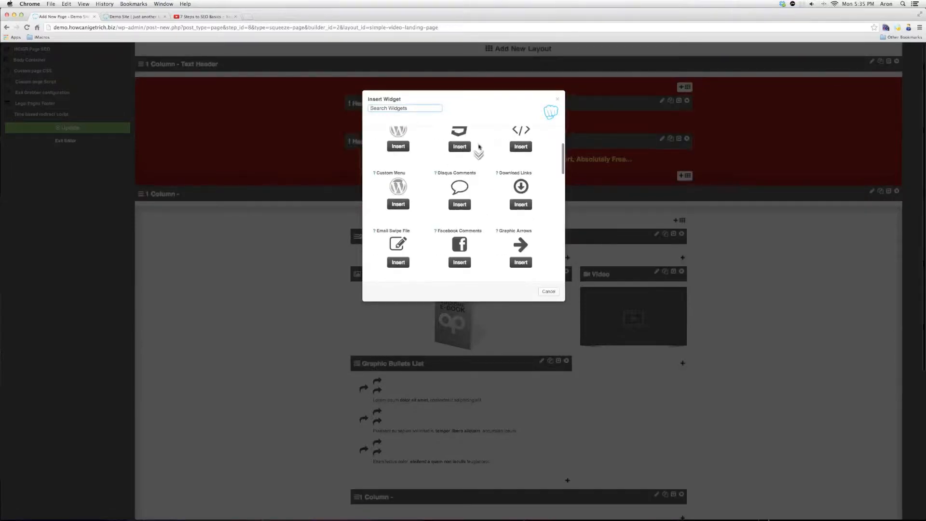
pyautogui.scroll(-1, 478, 164)
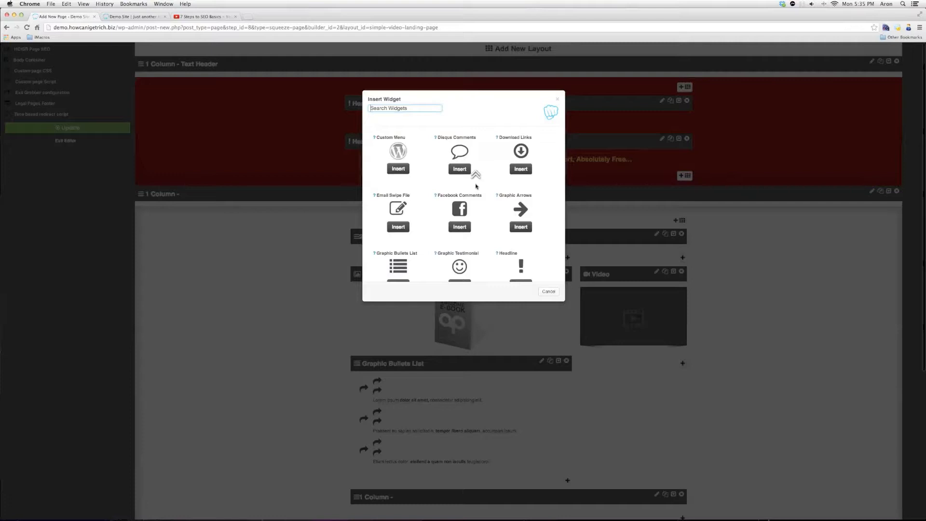
pyautogui.scroll(4, 476, 174)
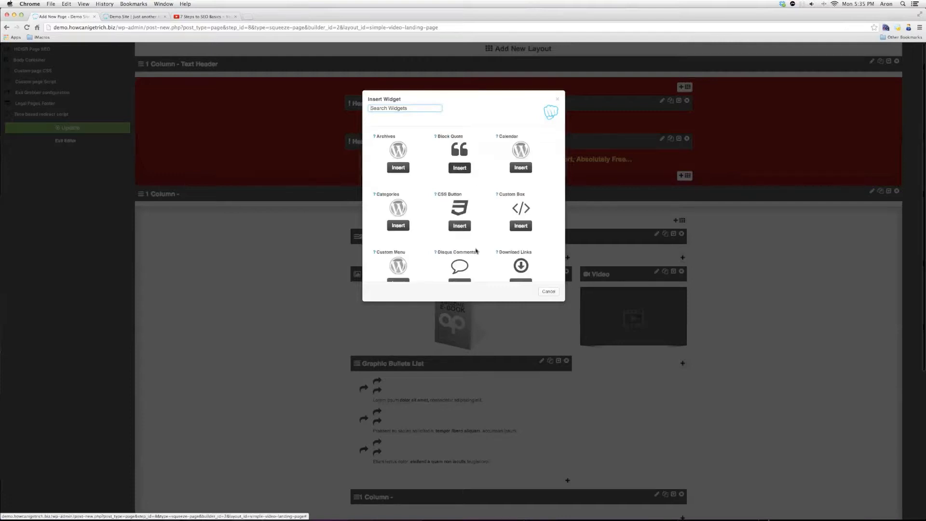
pyautogui.click(470, 169)
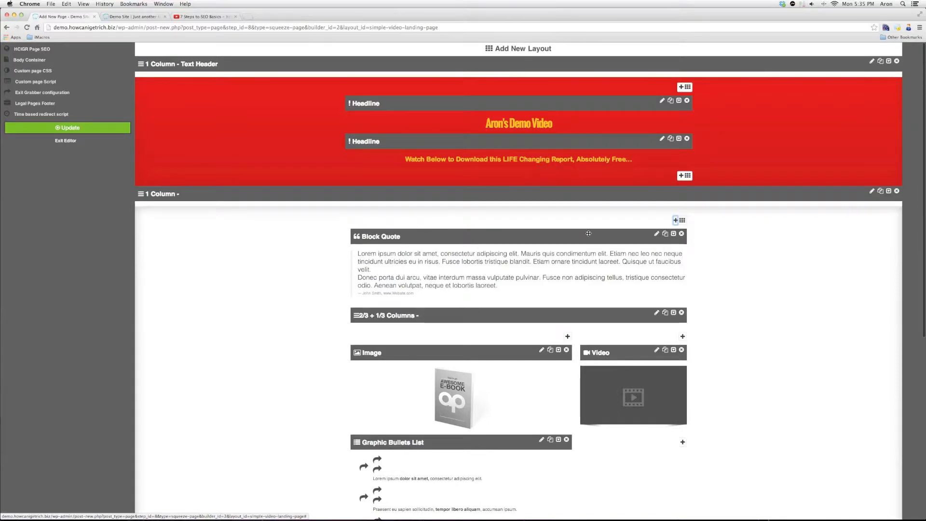
pyautogui.click(658, 236)
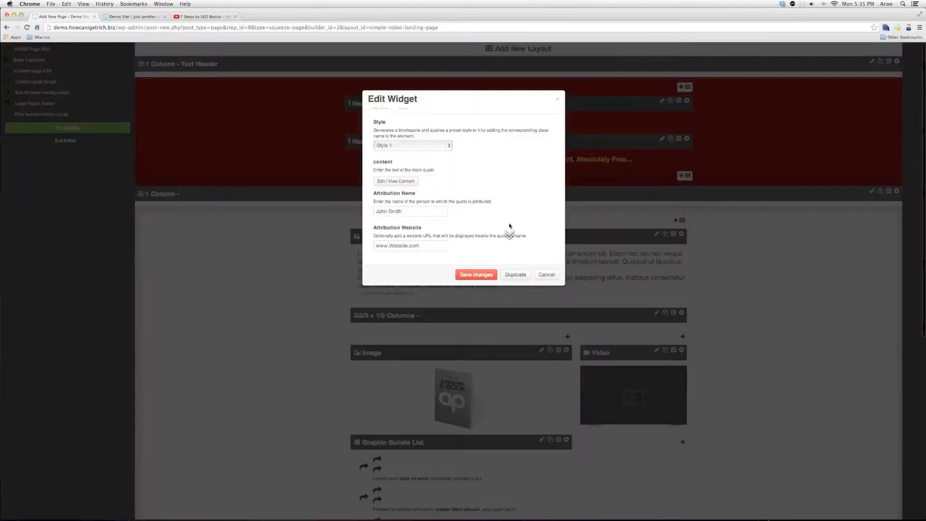
# Fill in the Block Quote's attribution name and attribution website
pyautogui.scroll(-2, 478, 189)
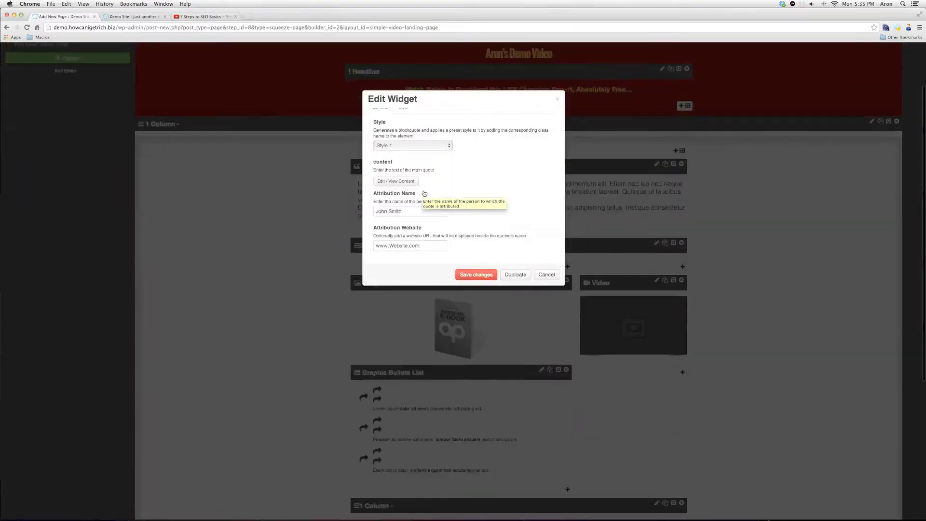
pyautogui.click(439, 211)
pyautogui.press('Tab')
# Replace the quote text with 'I really love the drag&drop squeezepage creator used by HowCanIGetRich.biz!' and save
pyautogui.scroll(-1, 417, 162)
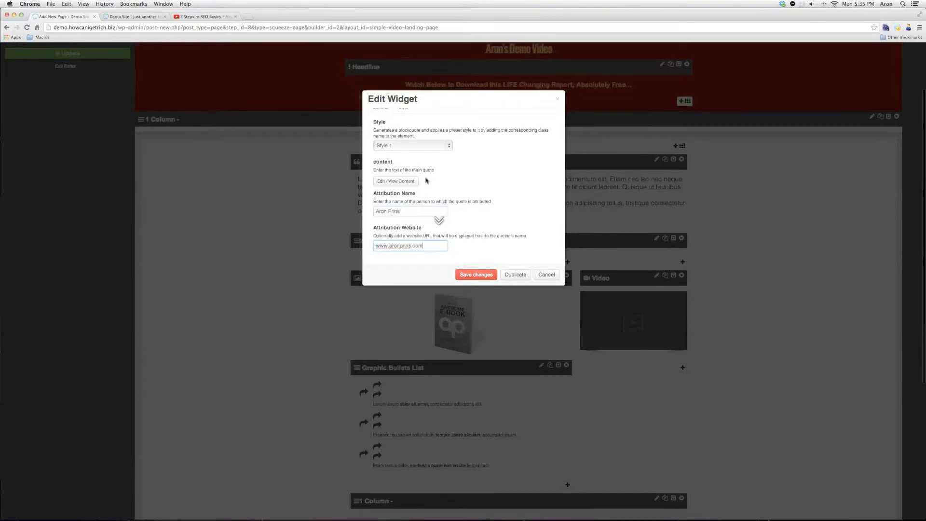
pyautogui.click(413, 183)
pyautogui.click(433, 201)
pyautogui.press('super+a')
pyautogui.write('I really love t')
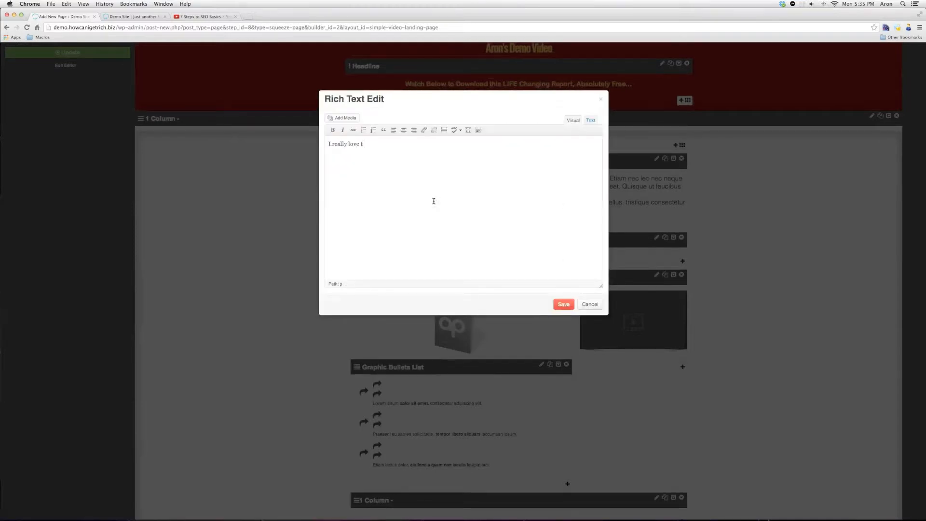
pyautogui.write('he drag&drop squeezepage creator used by ')
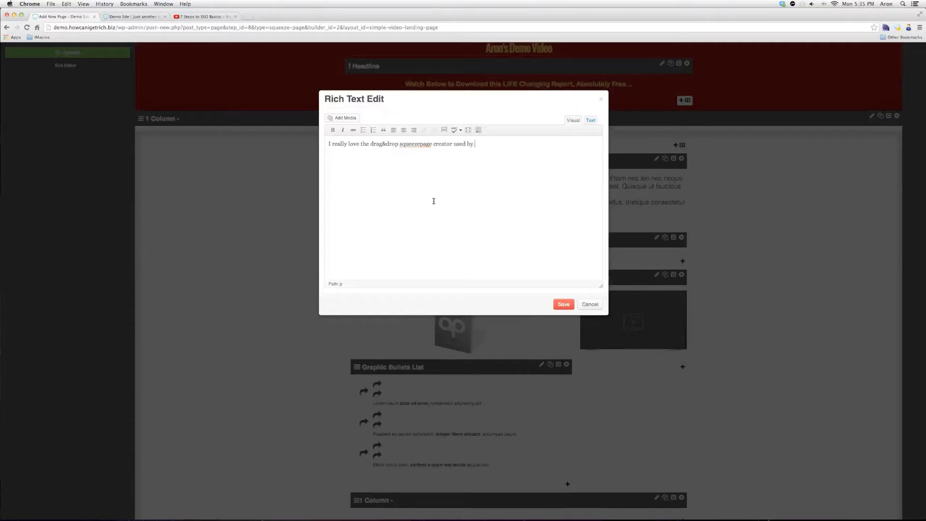
pyautogui.write('HowCanIGetRich.biz!')
pyautogui.click(563, 303)
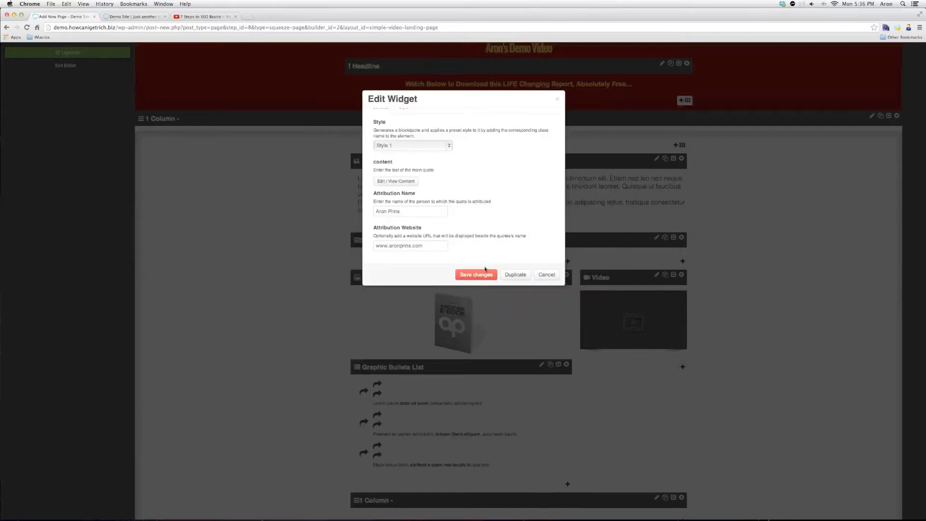
pyautogui.click(484, 274)
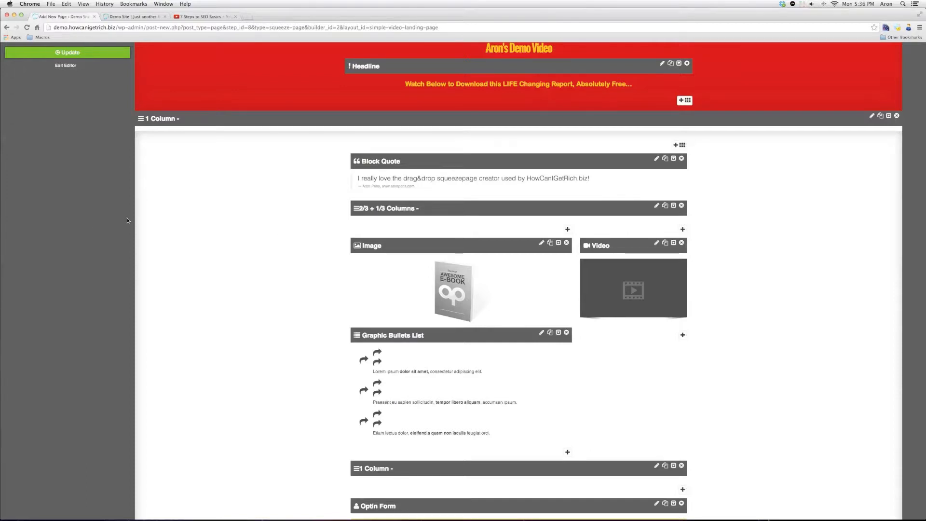
# Title the page 'Test Page' and change its permalink slug to test-page
pyautogui.scroll(-5, 88, 221)
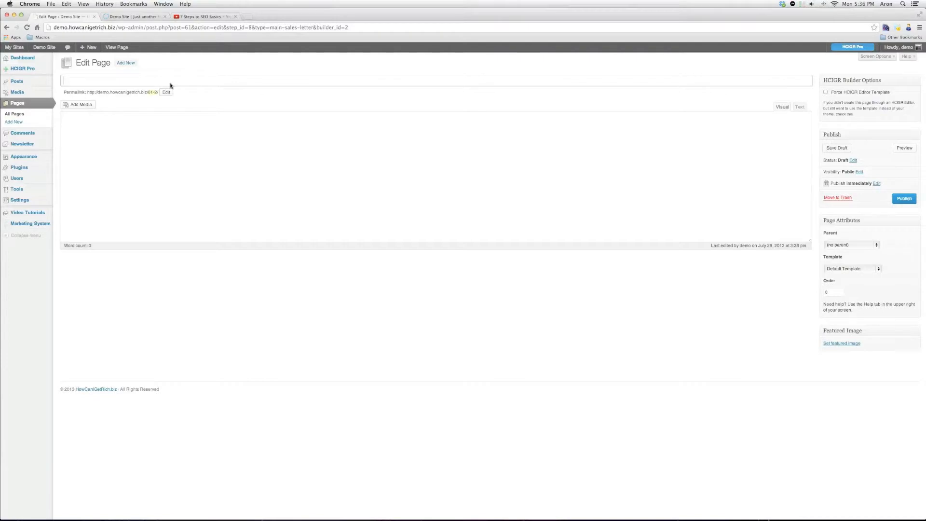
pyautogui.write('Test Page')
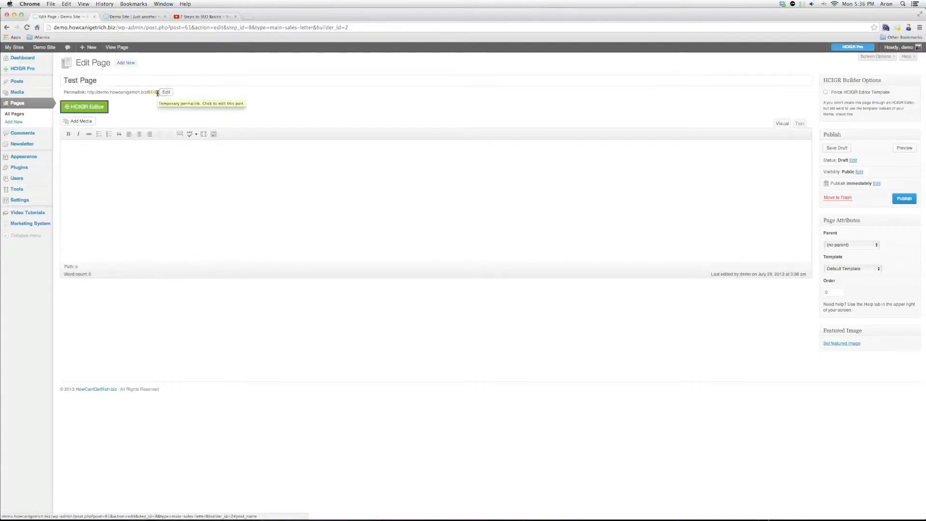
pyautogui.click(154, 92)
pyautogui.press('BackSpace')
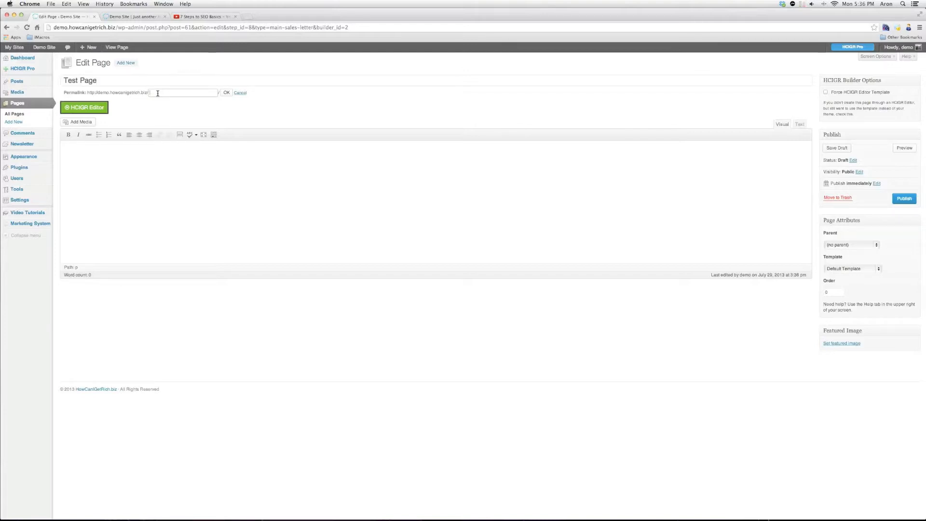
pyautogui.write('test-page')
pyautogui.press('Return')
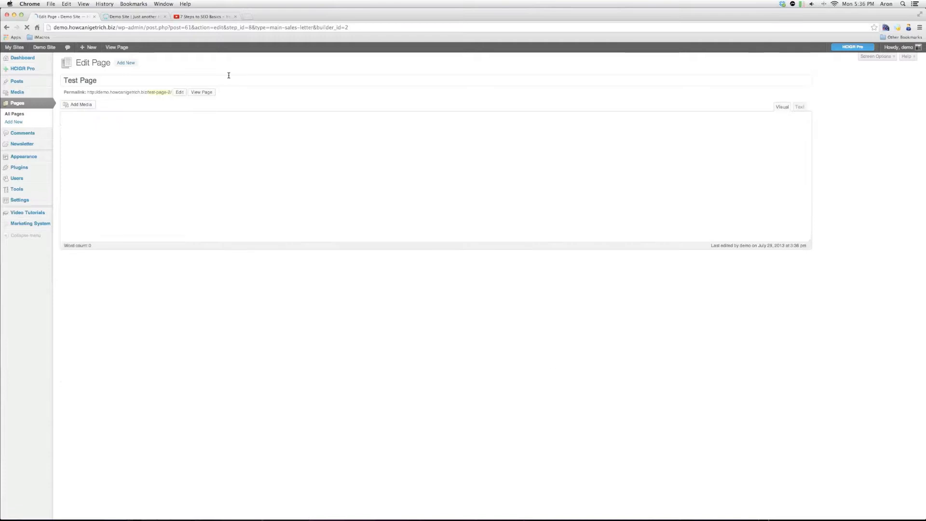
# View the published Test Page and check the testimonial quote with its citation
pyautogui.click(208, 93)
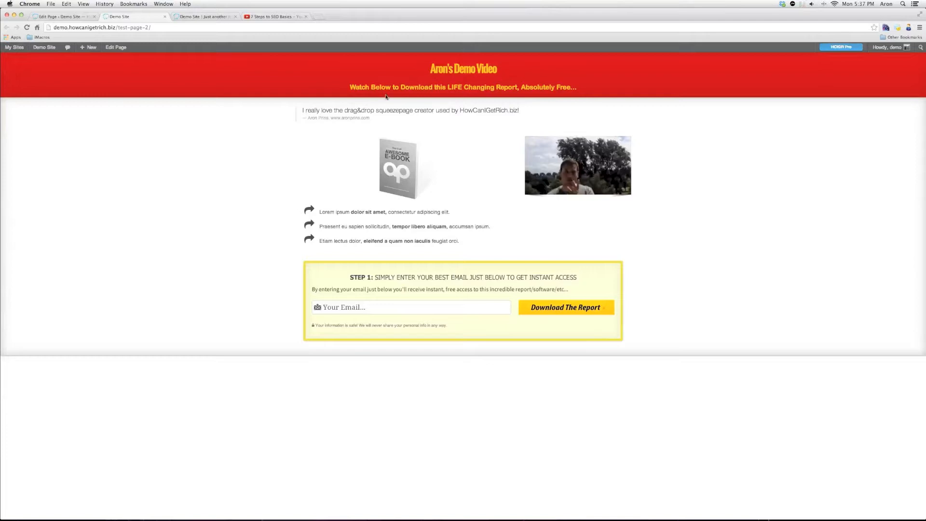
pyautogui.moveTo(334, 110); pyautogui.dragTo(310, 174)
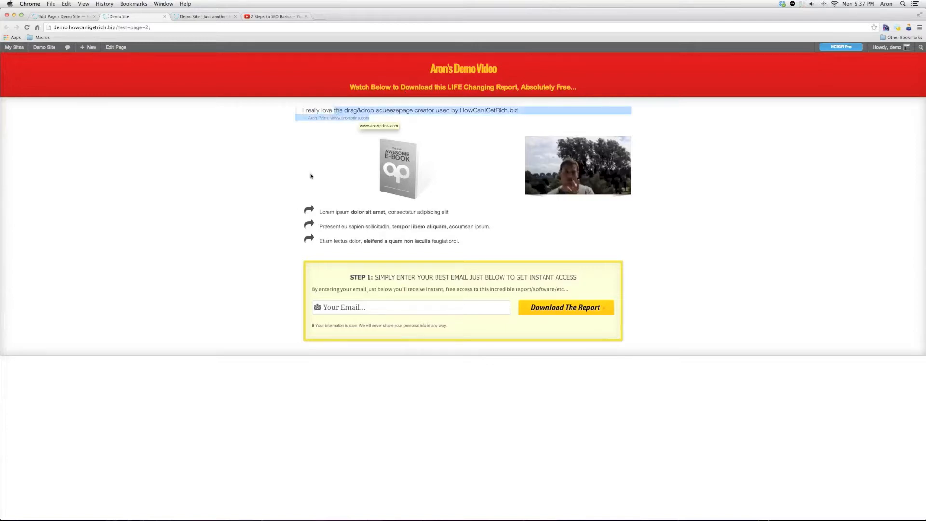
pyautogui.click(362, 181)
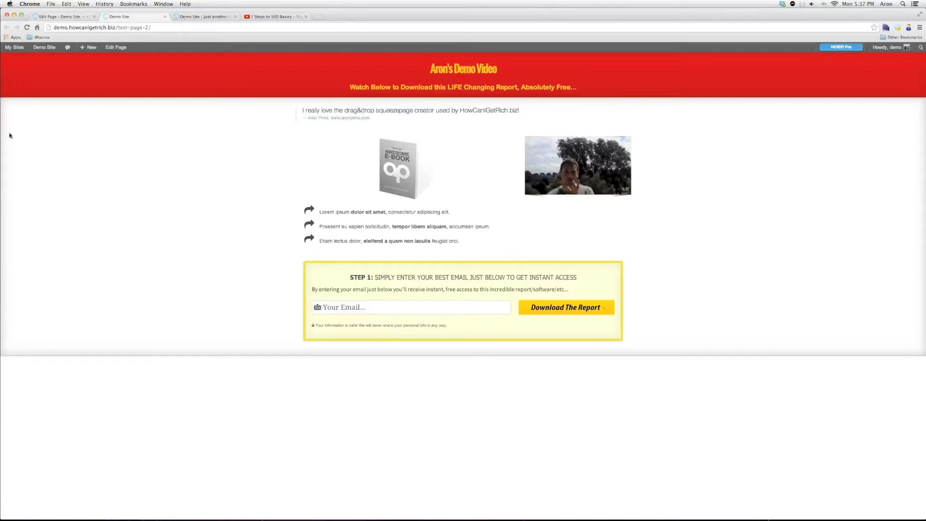
# Test the optin form, dismiss the missing autoresponder code warning, and reopen Test Page in the builder
pyautogui.click(376, 309)
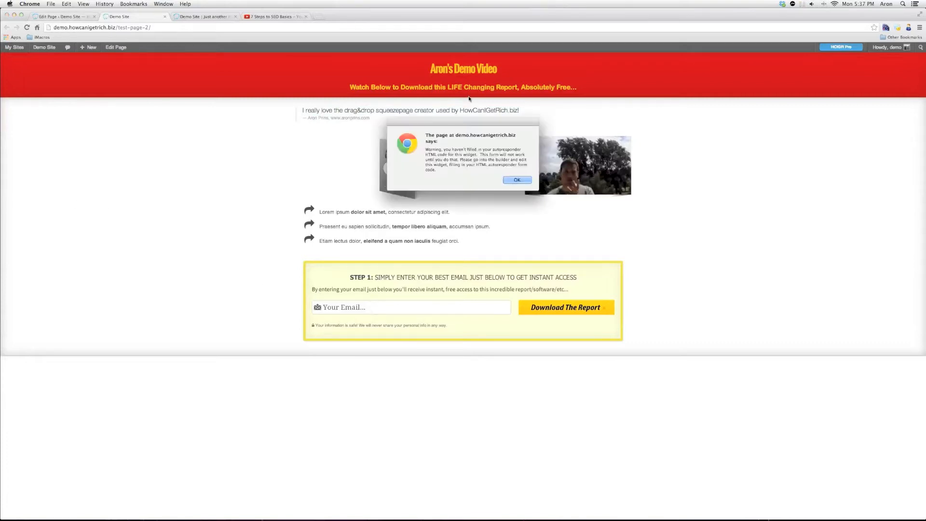
pyautogui.click(526, 181)
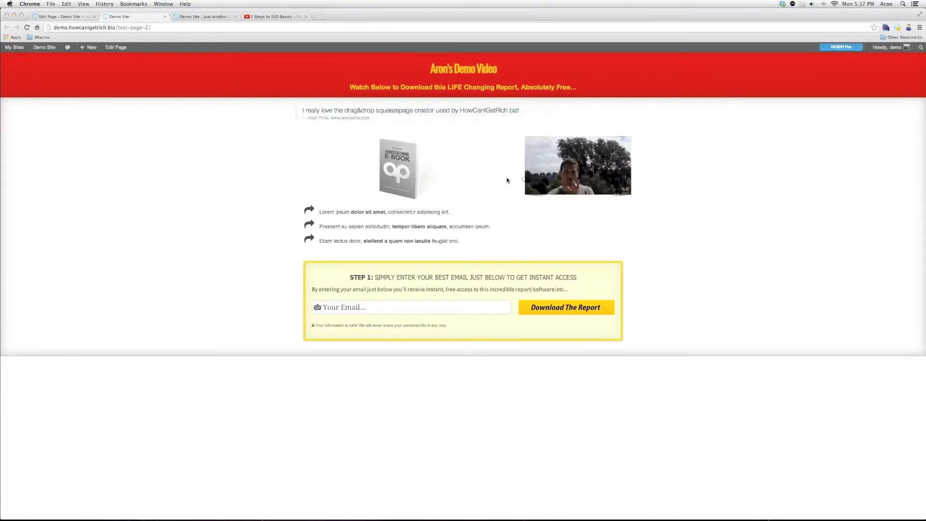
pyautogui.press('super+w')
pyautogui.click(82, 103)
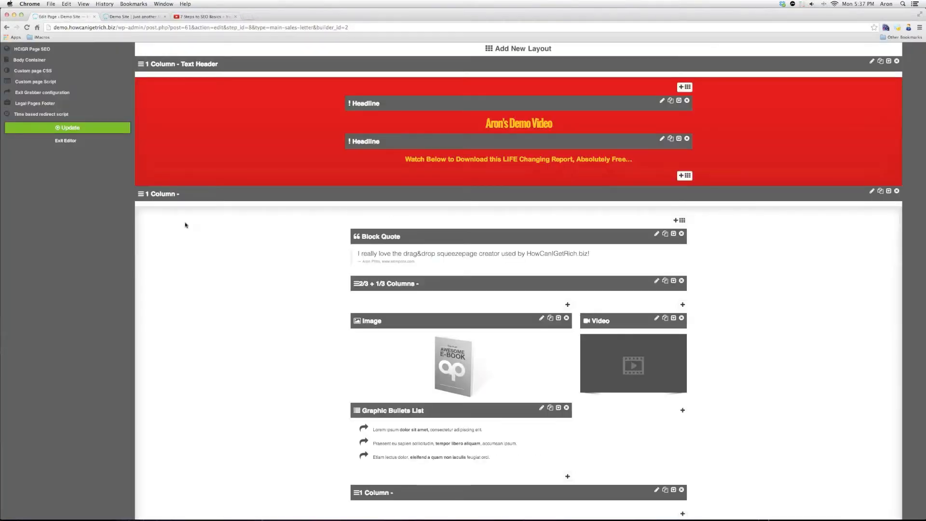
# Open the Optin Form's settings and select the placeholder text in Autoresponder Form Code
pyautogui.scroll(-3, 231, 258)
pyautogui.scroll(-3, 232, 259)
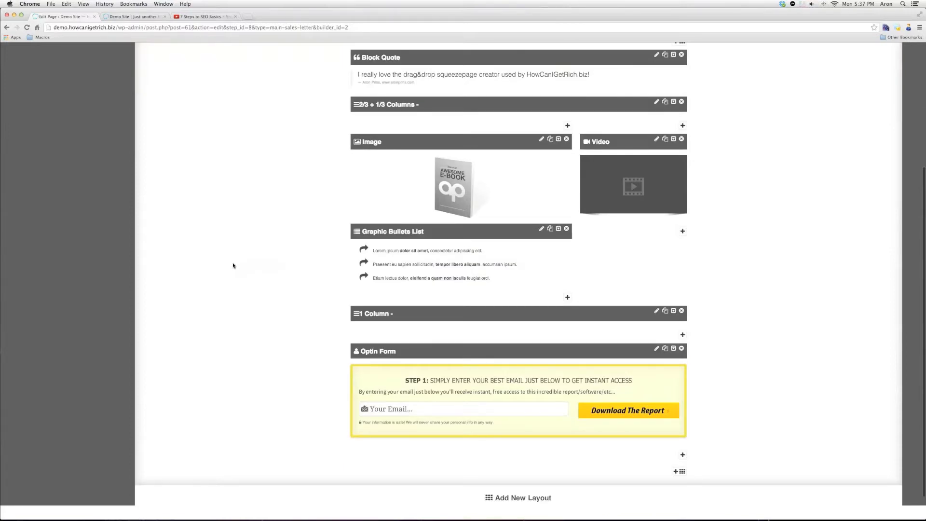
pyautogui.click(656, 349)
pyautogui.scroll(-10, 497, 193)
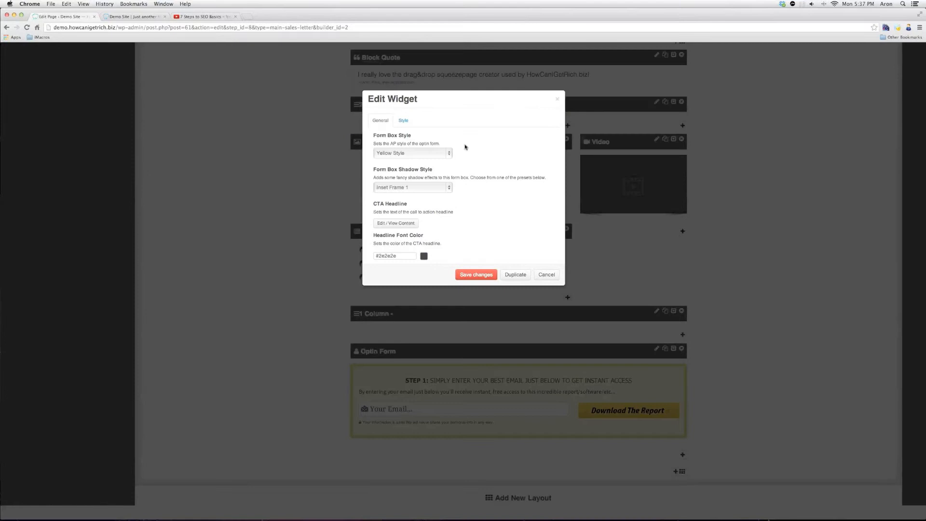
pyautogui.middleClick(480, 169)
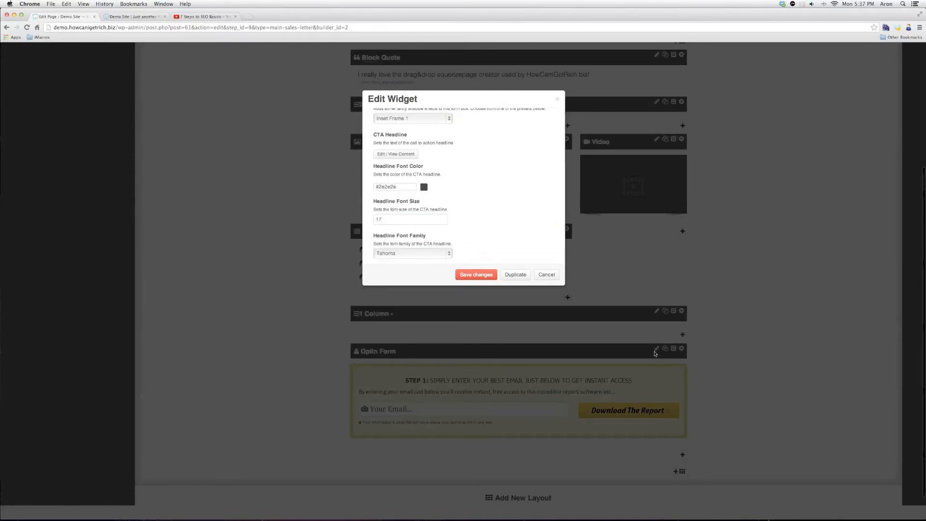
pyautogui.middleClick(480, 194)
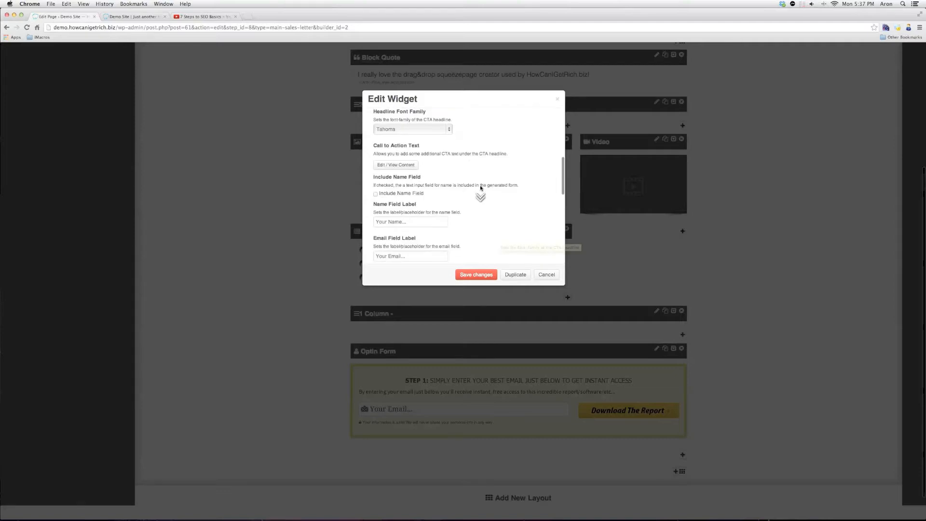
pyautogui.click(475, 203)
pyautogui.click(475, 204)
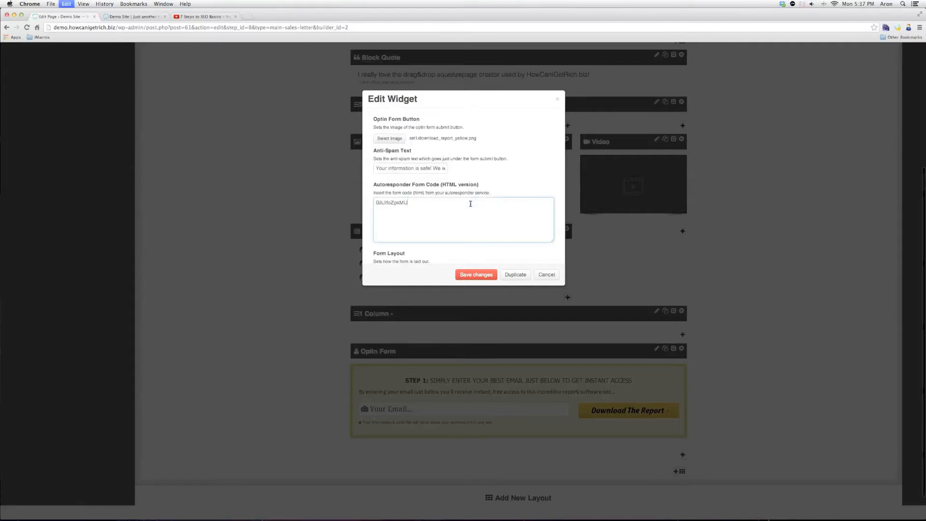
pyautogui.press('super+a')
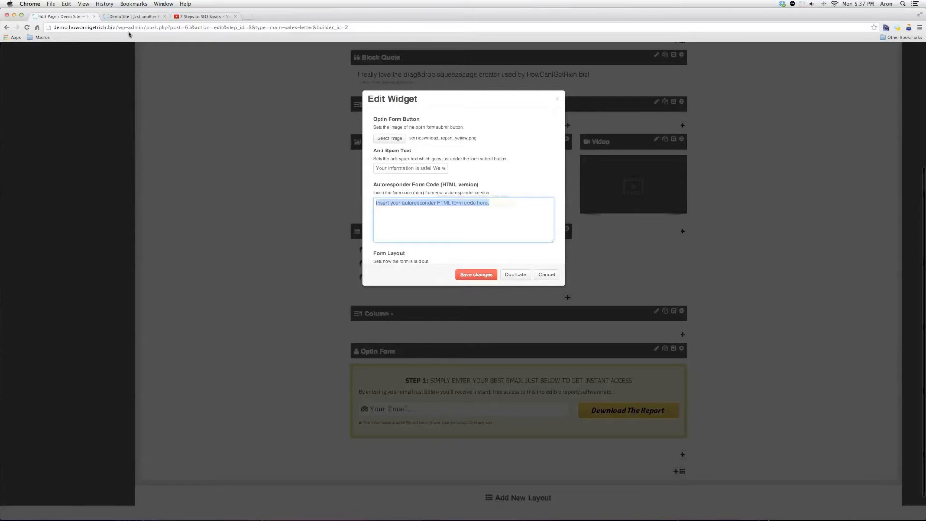
pyautogui.press('super+t')
# Load the demo site's wp-admin in the new tab and open the Newsletter Forms settings
pyautogui.write('demo')
pyautogui.press('Right')
pyautogui.write('/')
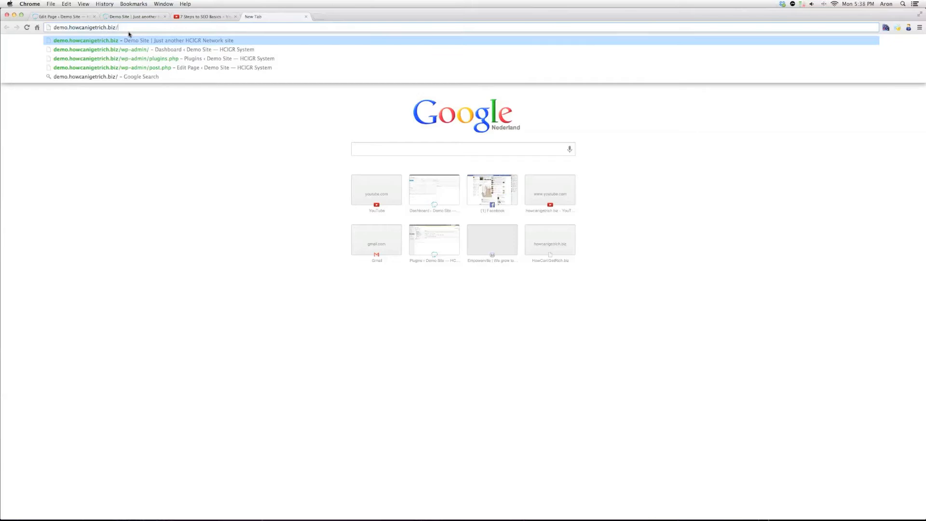
pyautogui.write('w')
pyautogui.write('s')
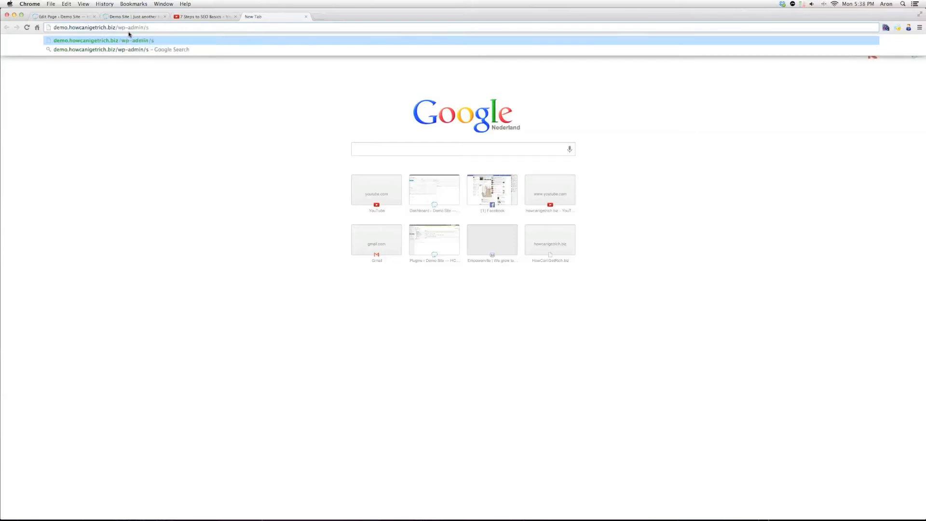
pyautogui.press('Return')
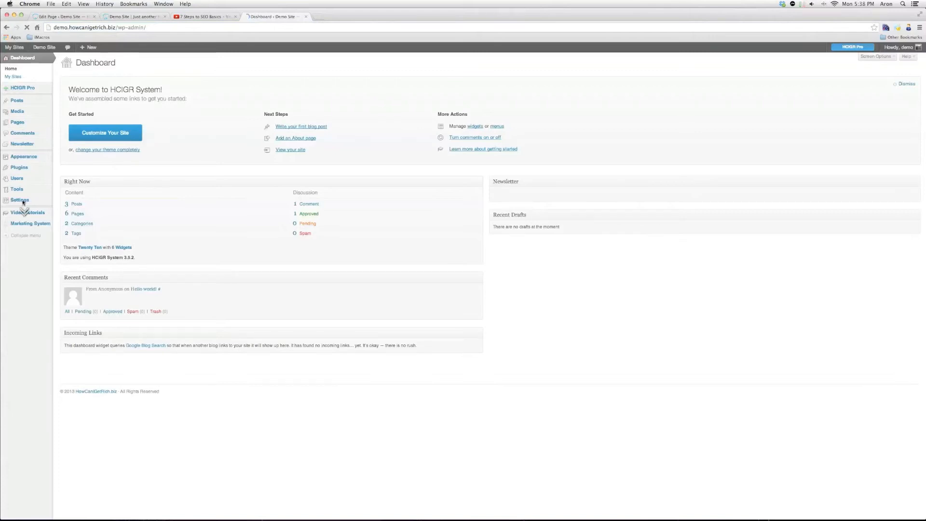
pyautogui.moveTo(22, 201)
pyautogui.click(63, 249)
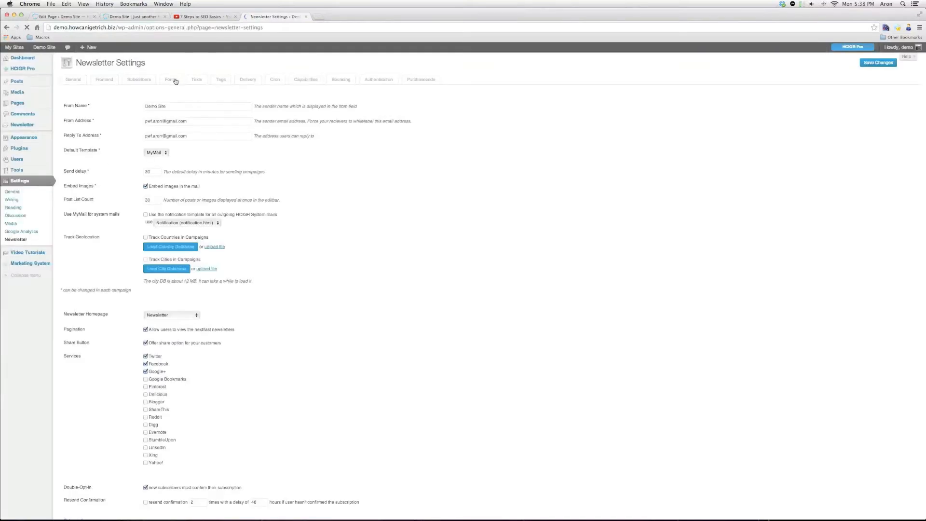
pyautogui.click(175, 81)
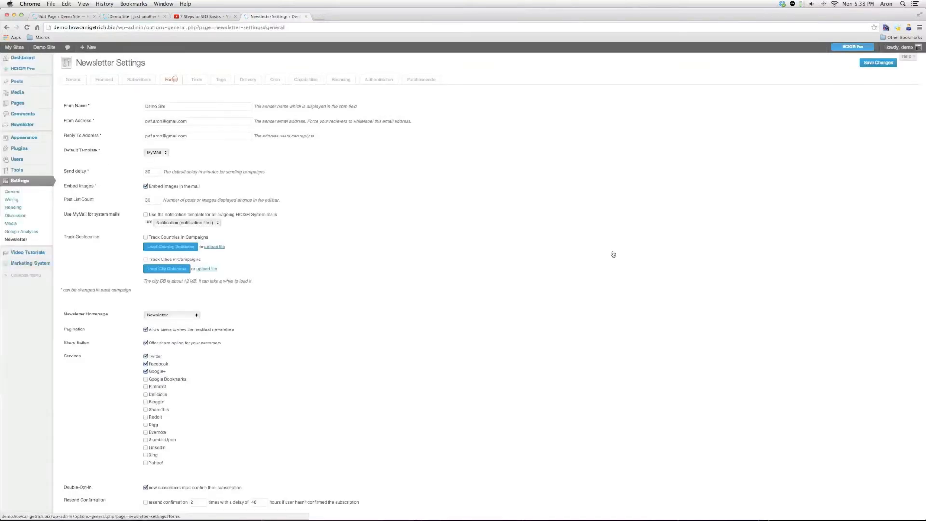
# Copy the Opportunity form's HTML embed code and return to the editor tab
pyautogui.middleClick(606, 273)
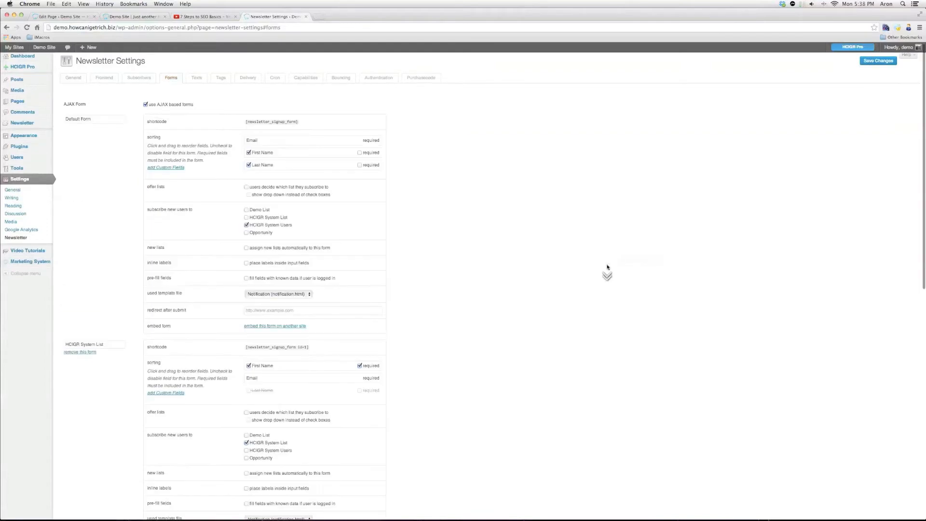
pyautogui.scroll(-3, 296, 381)
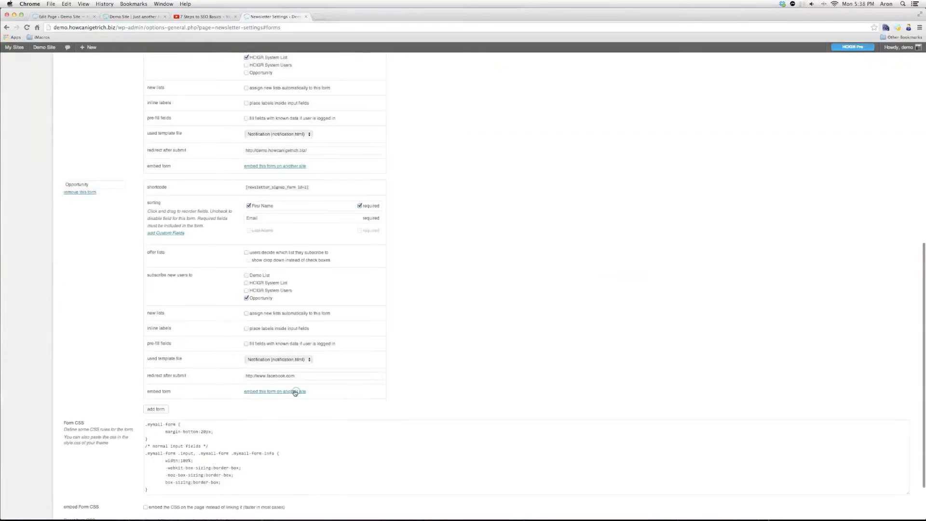
pyautogui.click(296, 391)
pyautogui.click(286, 474)
pyautogui.press('super+c')
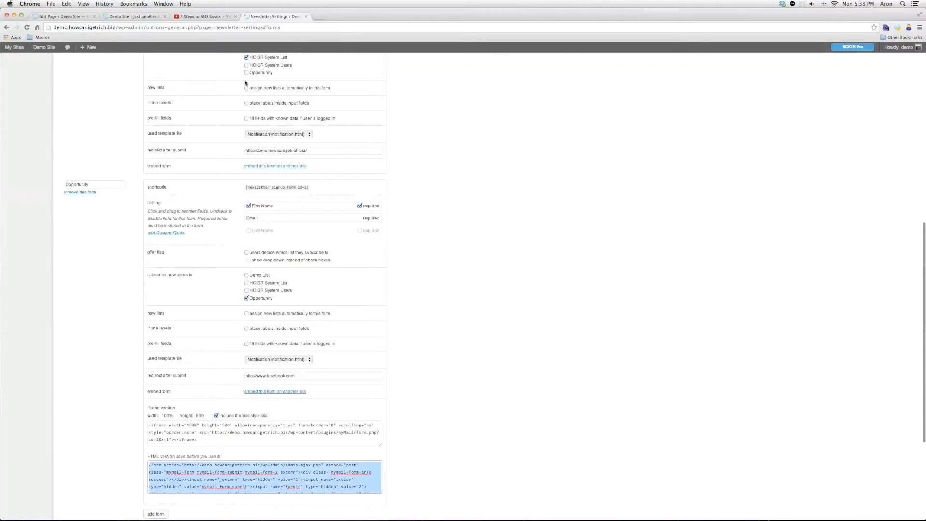
pyautogui.press('super+1')
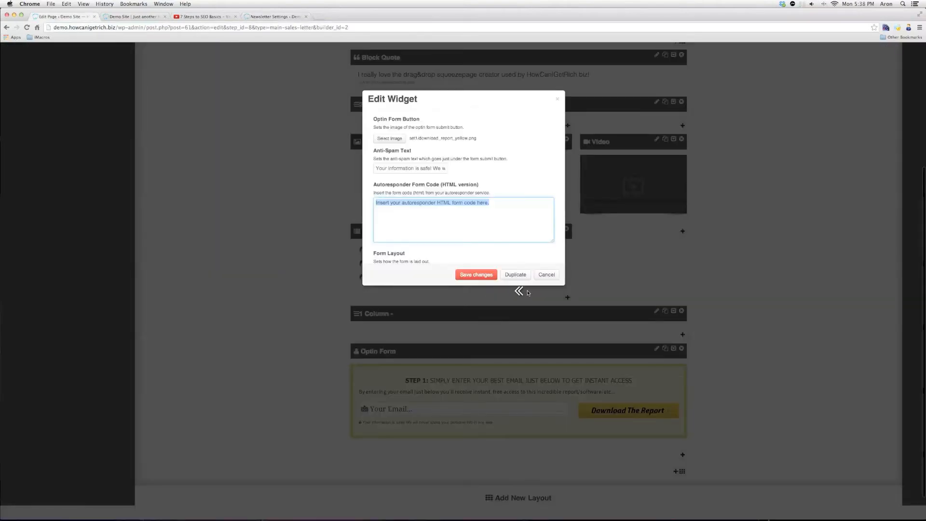
# Paste the newsletter form code into the Autoresponder Form Code field
pyautogui.press('super+v')
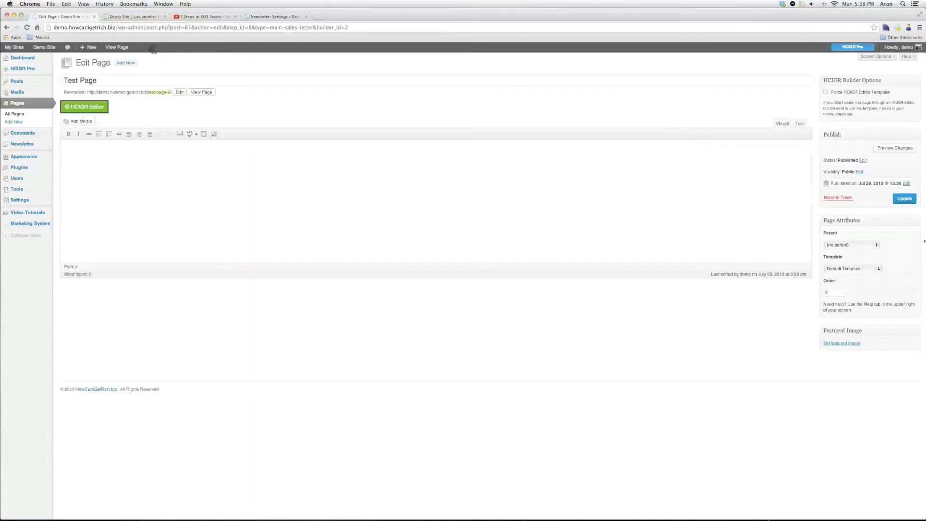
# Update the Test Page changes and come back to its edit screen
pyautogui.click(904, 195)
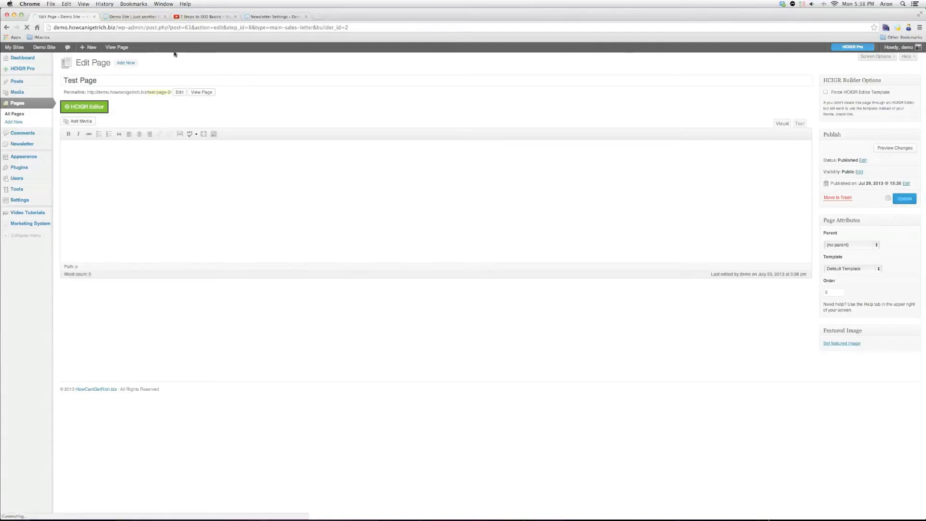
pyautogui.click(142, 17)
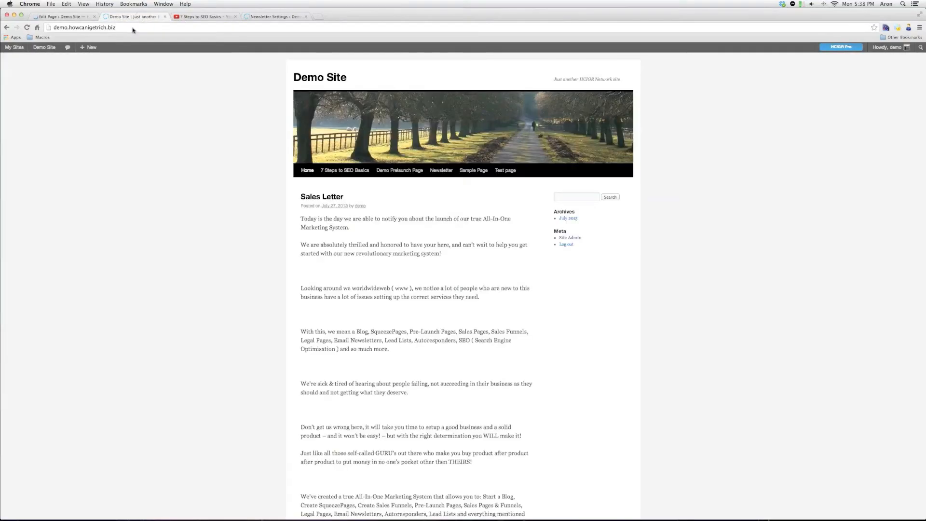
pyautogui.click(268, 17)
pyautogui.click(142, 17)
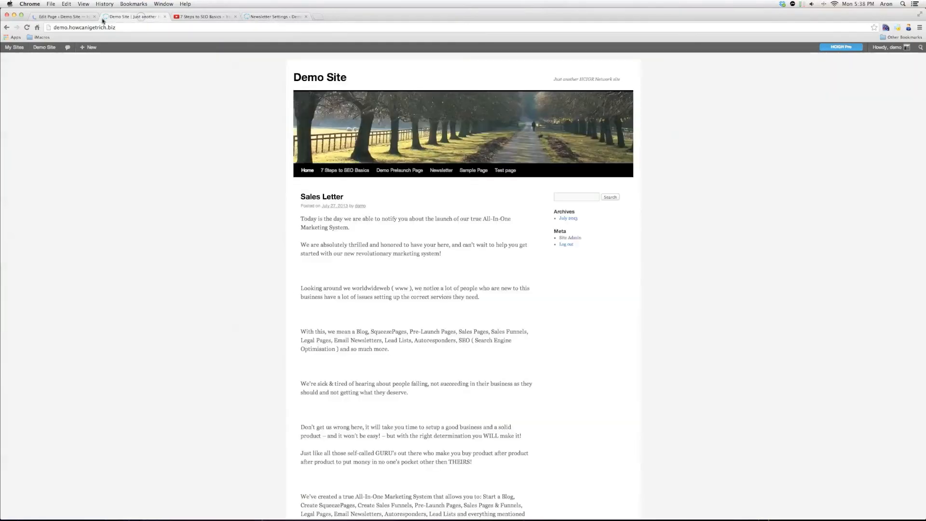
pyautogui.click(77, 17)
# Open the live Test Page in a new tab and switch to it
pyautogui.rightClick(211, 93)
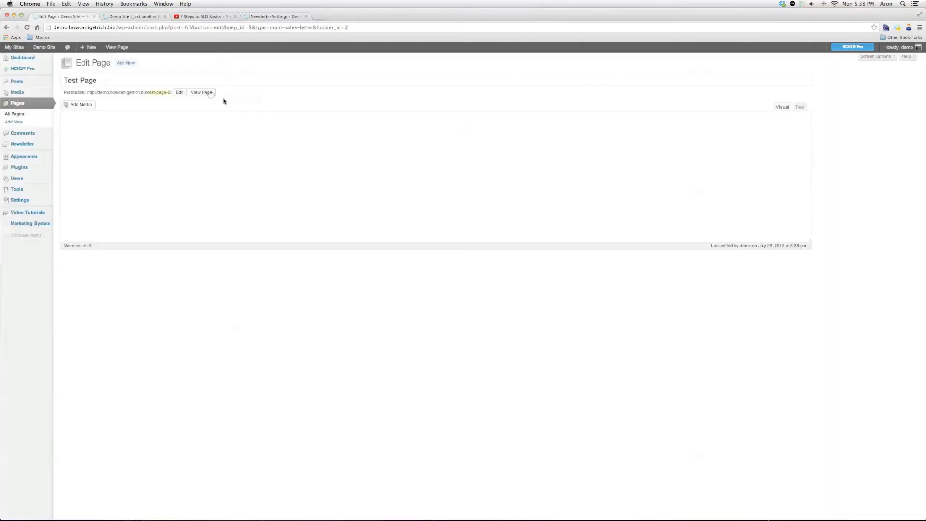
pyautogui.click(234, 102)
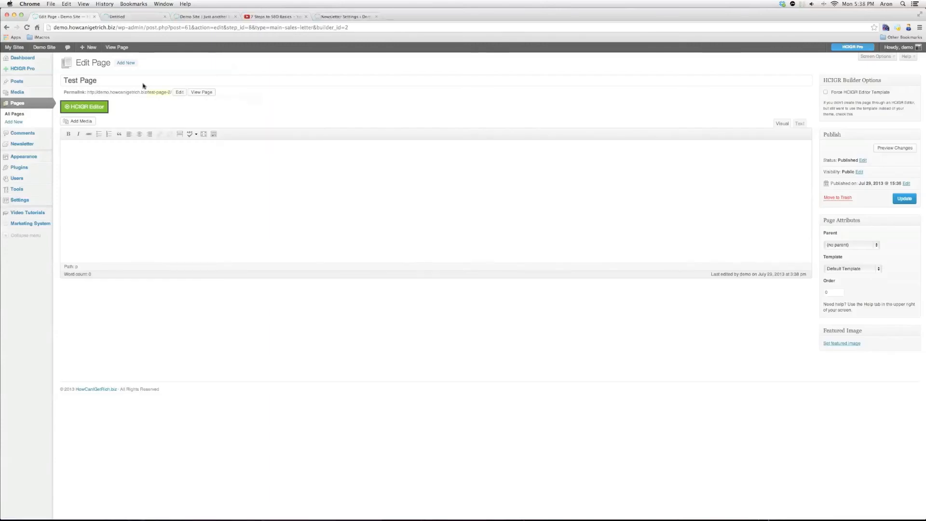
pyautogui.click(142, 17)
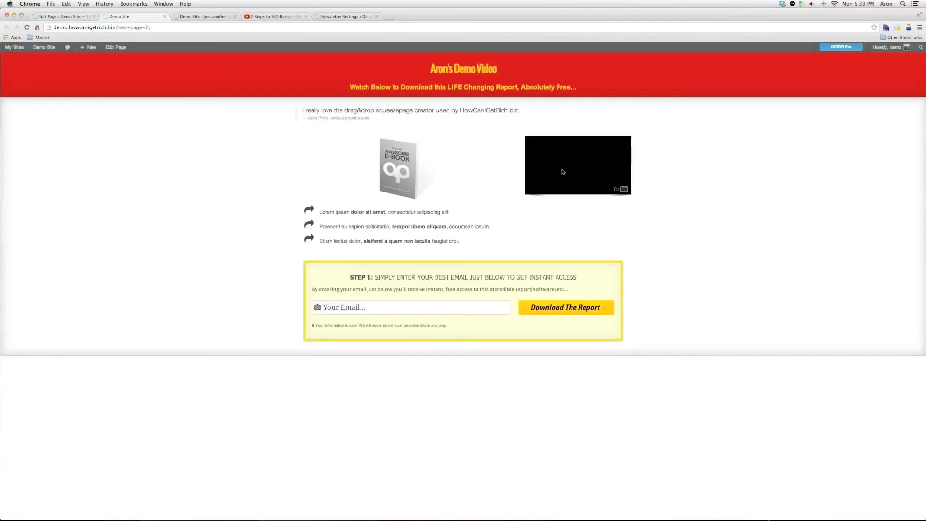
# Enter a test Gmail address in the live optin form's email field and submit Download The Report
pyautogui.click(449, 304)
pyautogui.click(547, 313)
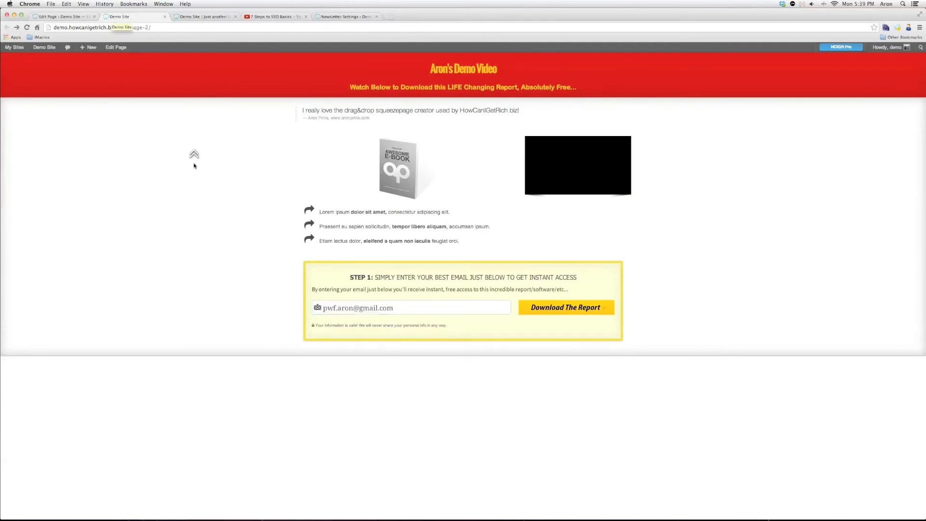